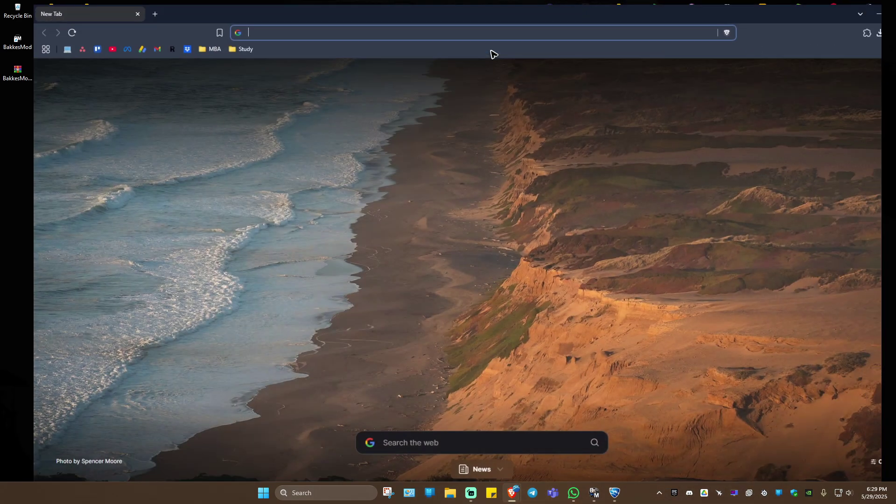
Step: Search for 'bakkes' from Brave's address bar to reach the bakkesmod results
{"action": "type", "text": "bakkesmod"}
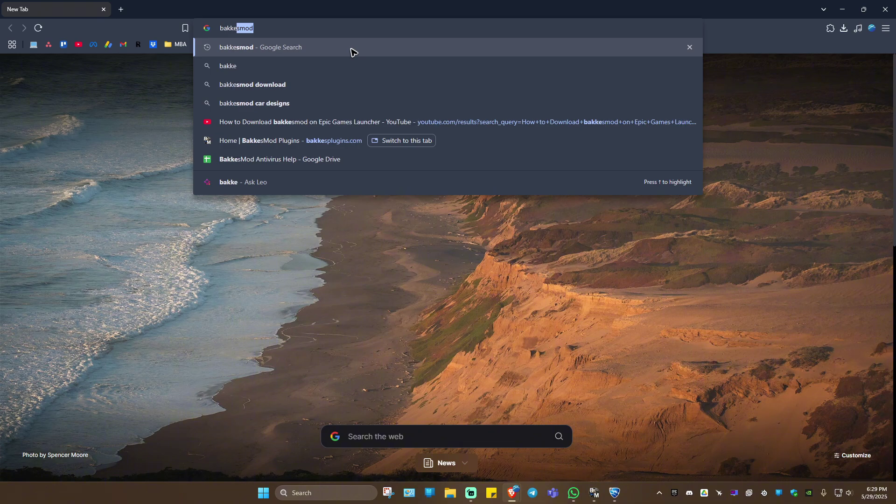
{"action": "key", "text": "Return"}
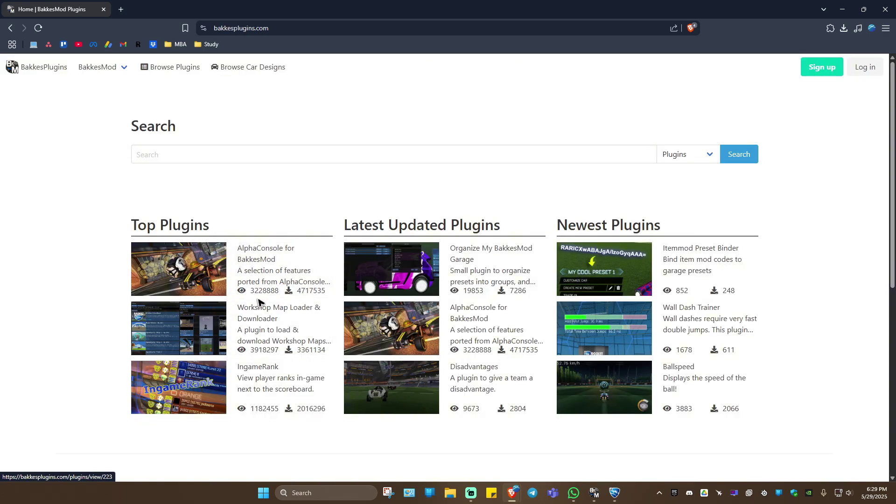
Step: Open the BakkesMod section in the BakkesPlugins site's navbar
{"action": "left_click", "coordinate": [119, 71]}
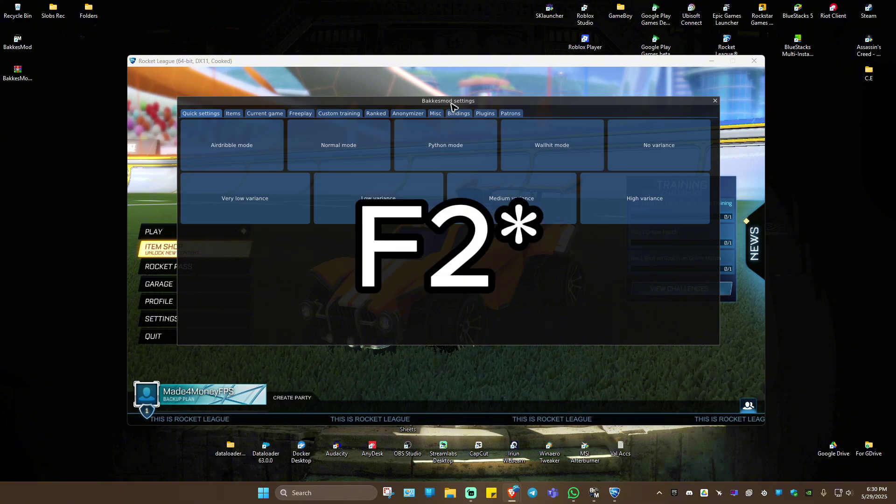
Step: Move the BakkesMod settings window aside and bring Brave back maximized on BakkesPlugins
{"action": "left_click_drag", "start_coordinate": [464, 102], "coordinate": [468, 122]}
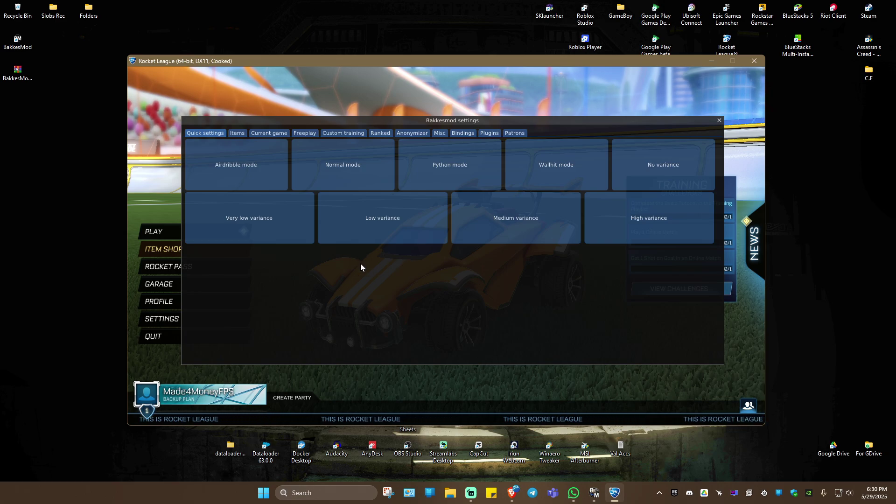
{"action": "key", "text": "alt+Tab"}
{"action": "double_click", "coordinate": [328, 101]}
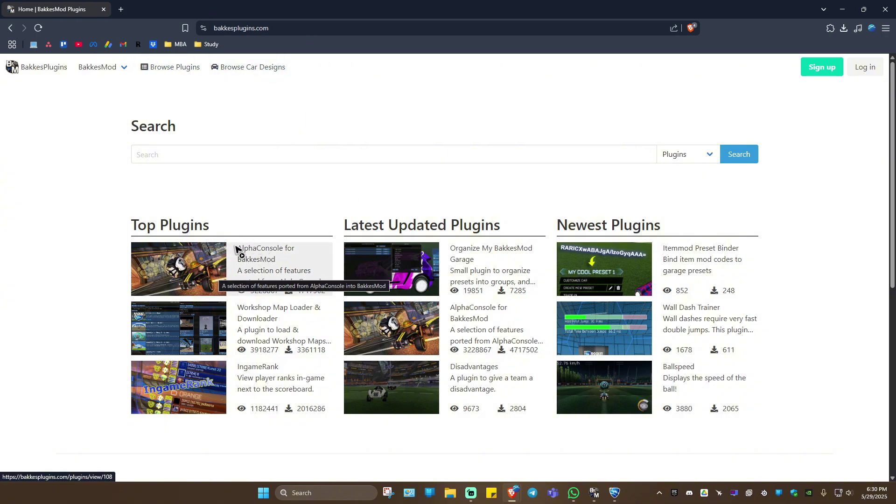
Step: Install AlphaConsole for BakkesMod through the plugin installer, then minimize Brave
{"action": "left_click", "coordinate": [239, 251]}
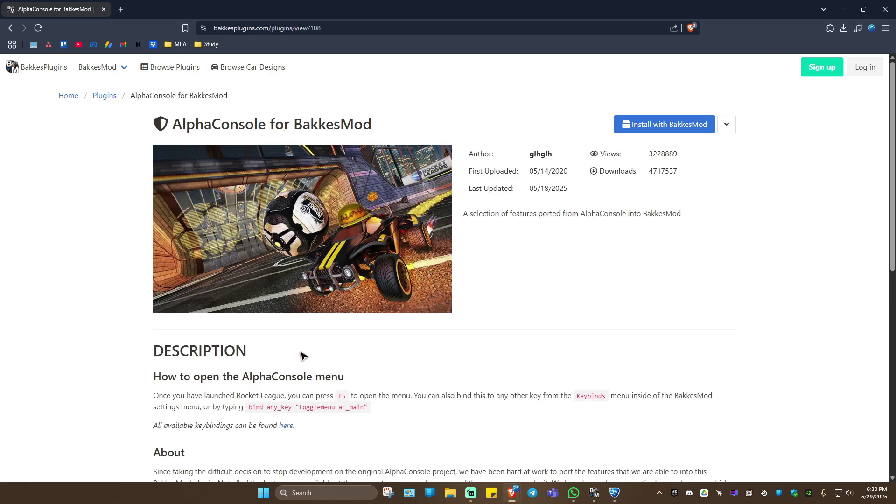
{"action": "left_click", "coordinate": [667, 126]}
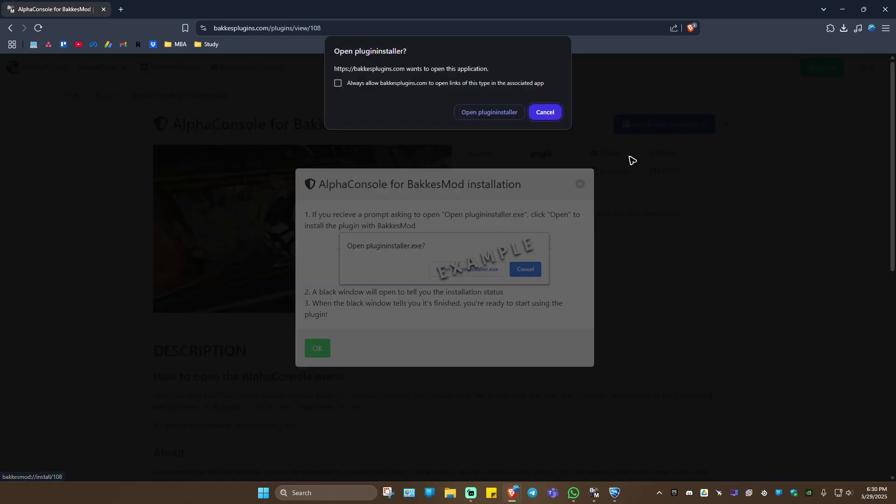
{"action": "left_click", "coordinate": [485, 112]}
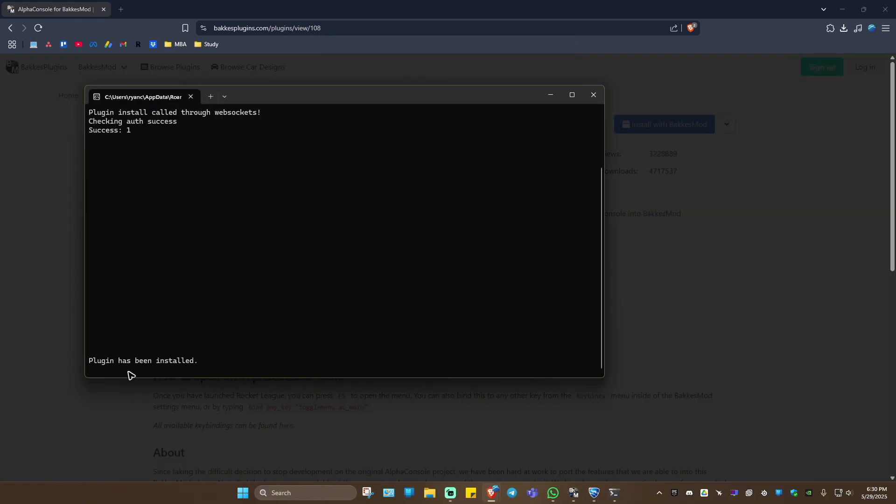
{"action": "left_click", "coordinate": [594, 95]}
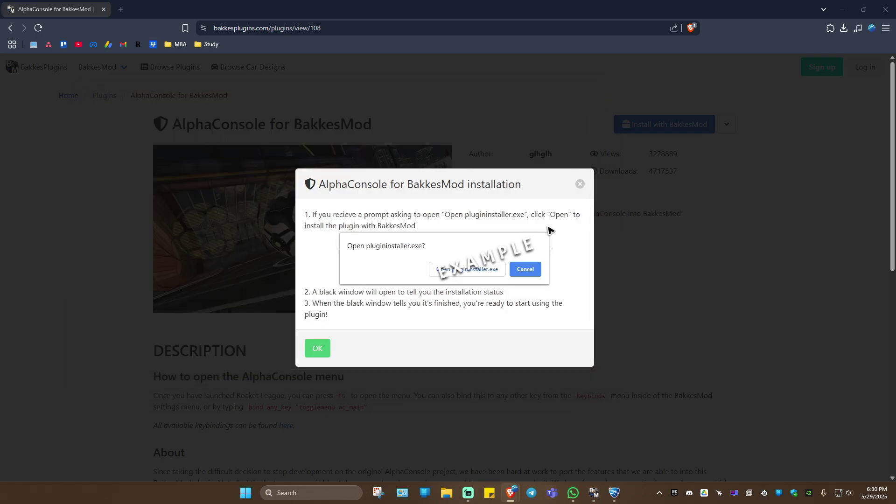
{"action": "left_click", "coordinate": [580, 184]}
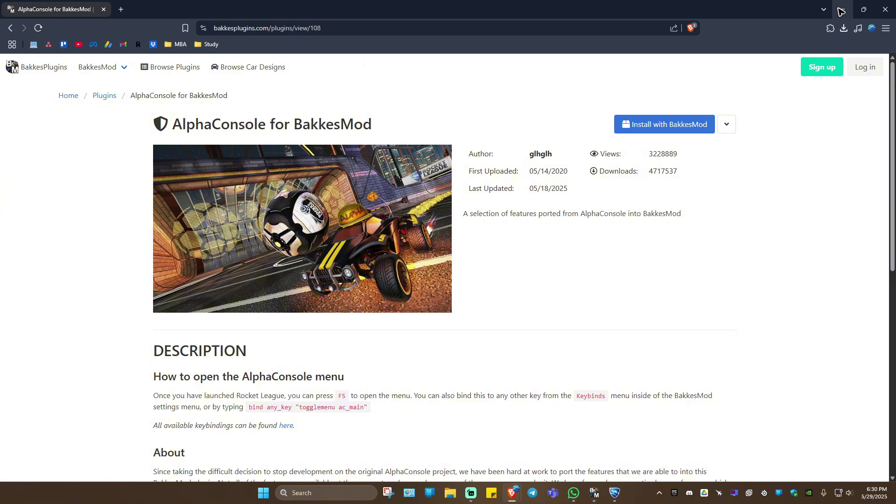
{"action": "left_click", "coordinate": [840, 10]}
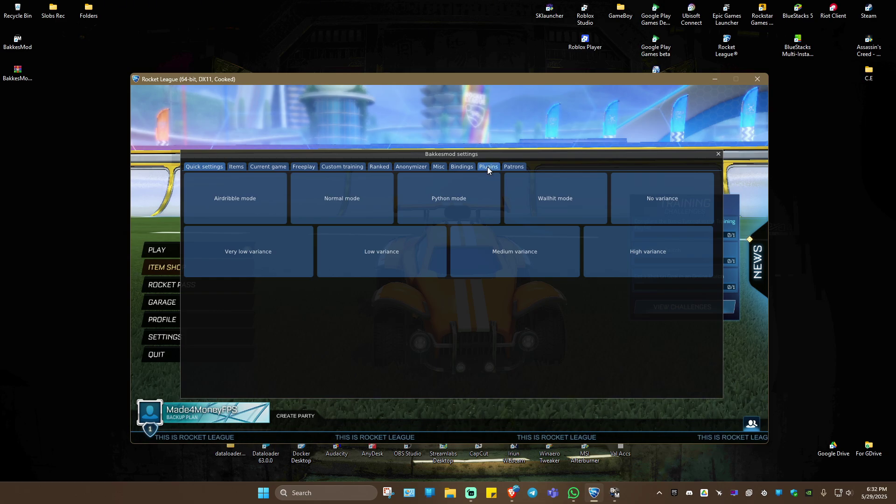
Step: Confirm AlphaConsole Plugin 2.0.4 in the plugin manager, then open AlphaConsole's plugin settings
{"action": "left_click", "coordinate": [487, 166]}
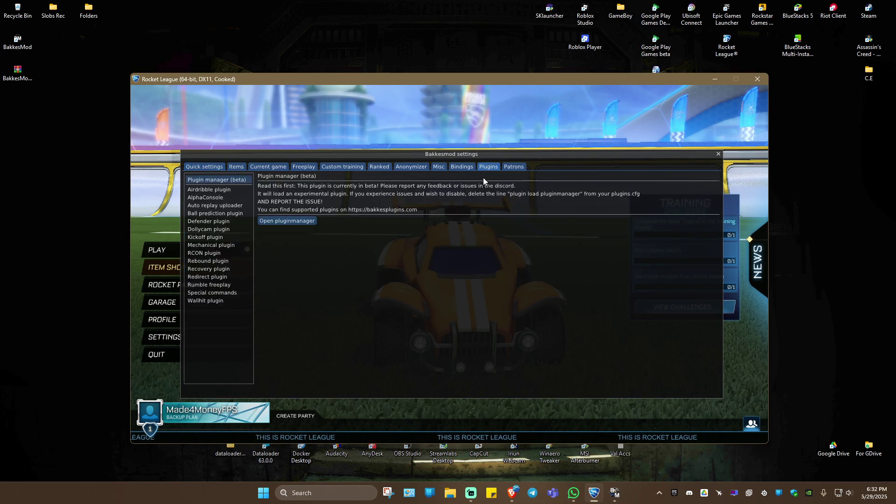
{"action": "left_click", "coordinate": [205, 198]}
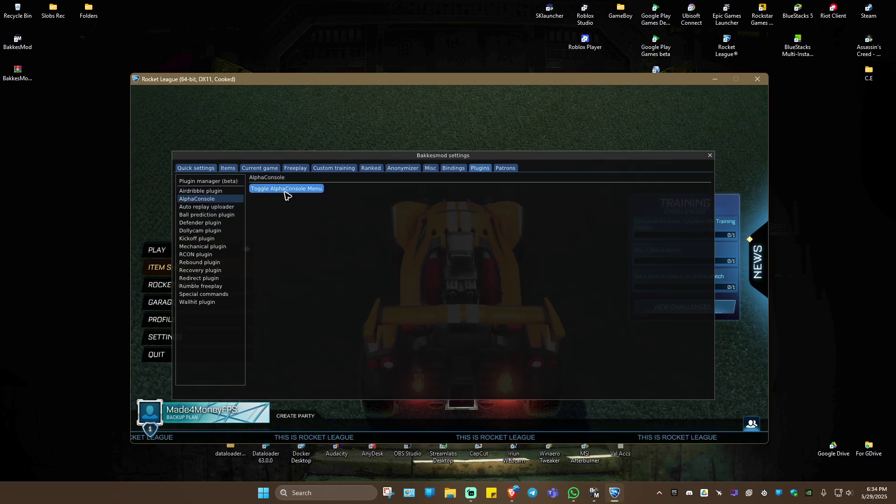
{"action": "left_click", "coordinate": [208, 181]}
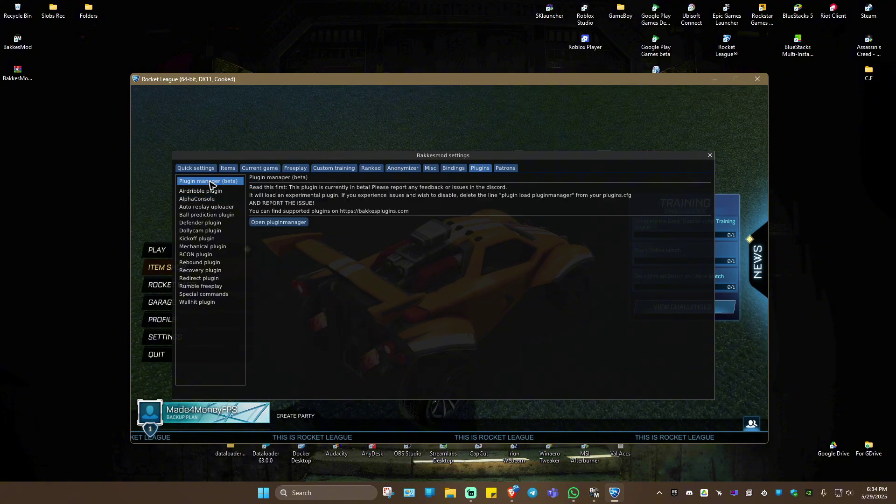
{"action": "left_click", "coordinate": [285, 223]}
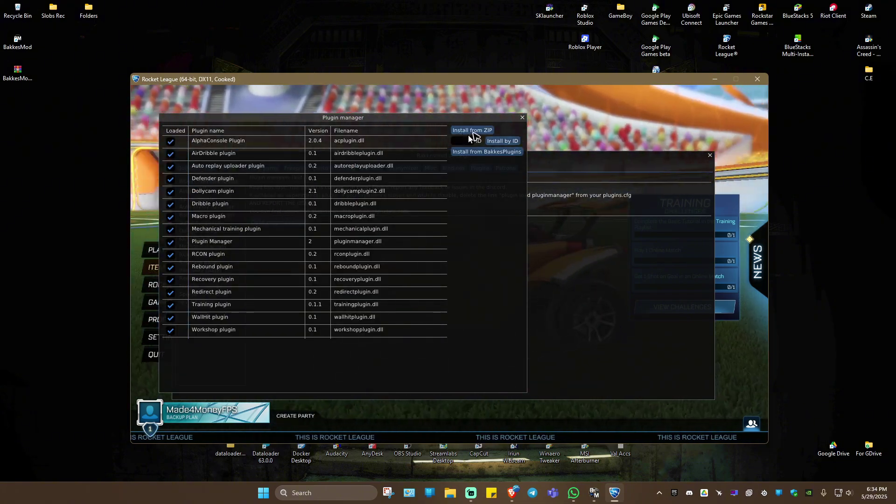
{"action": "key", "text": "Escape"}
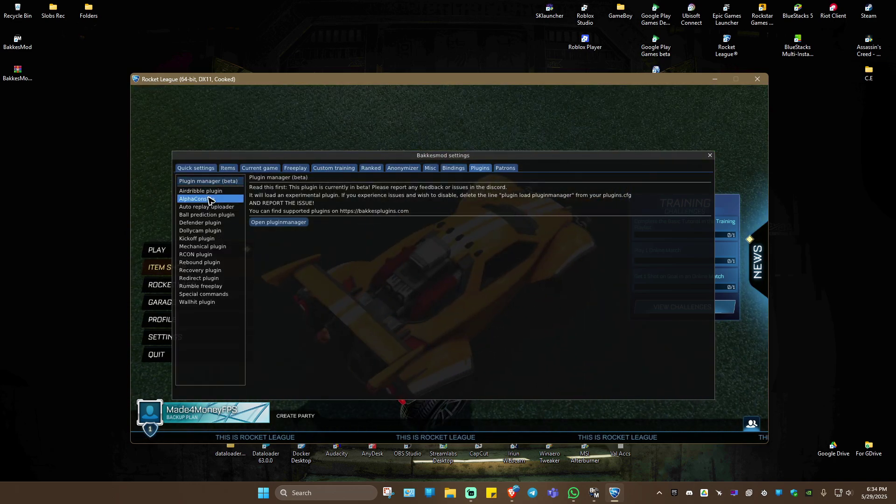
{"action": "left_click", "coordinate": [209, 199]}
Step: Open the AlphaConsole menu's Profile tab and open the Avatar Textures directory
{"action": "left_click", "coordinate": [296, 189]}
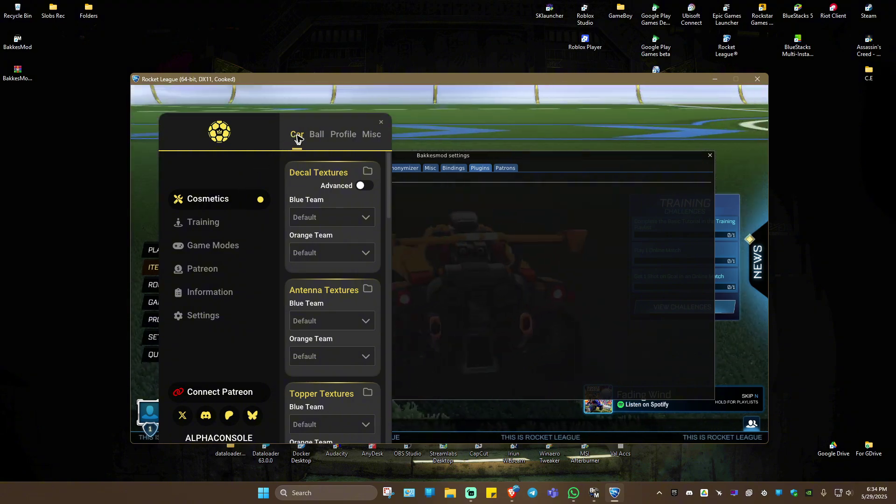
{"action": "left_click", "coordinate": [341, 135]}
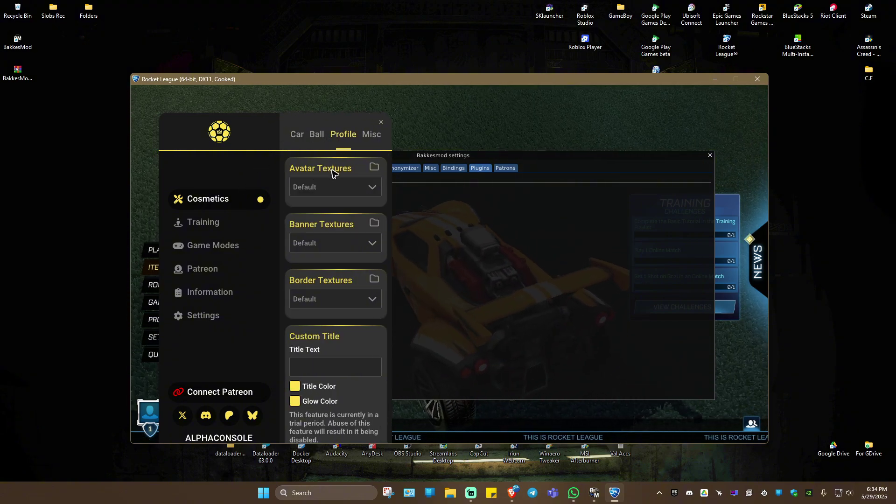
{"action": "left_click", "coordinate": [373, 168]}
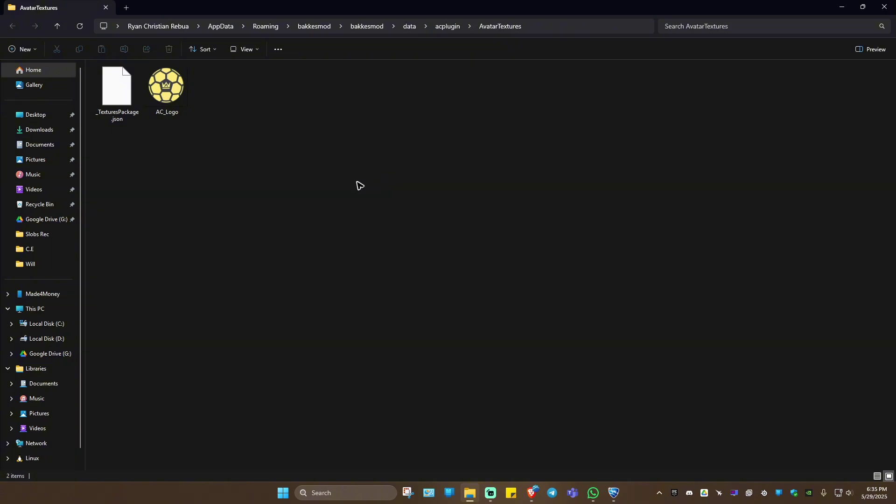
Step: Copy the portrait photo from D:\Desktop into AvatarTextures, then open a new Brave window
{"action": "left_click_drag", "start_coordinate": [498, 11], "coordinate": [472, 88]}
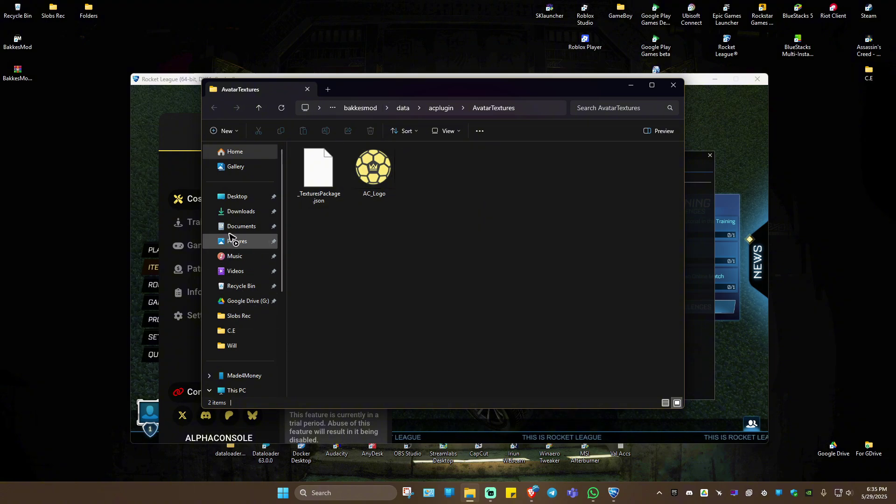
{"action": "scroll", "coordinate": [231, 284], "scroll_direction": "down", "scroll_amount": 2}
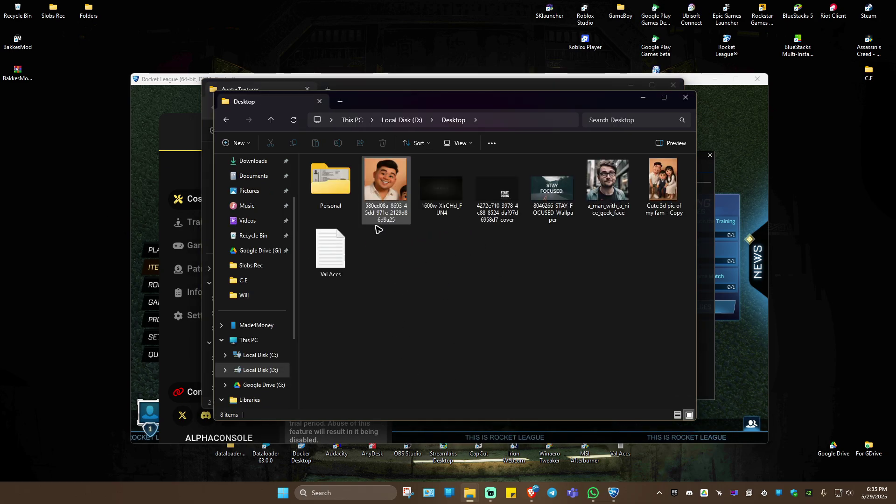
{"action": "left_click", "coordinate": [386, 189]}
{"action": "left_click_drag", "start_coordinate": [487, 103], "coordinate": [660, 229]}
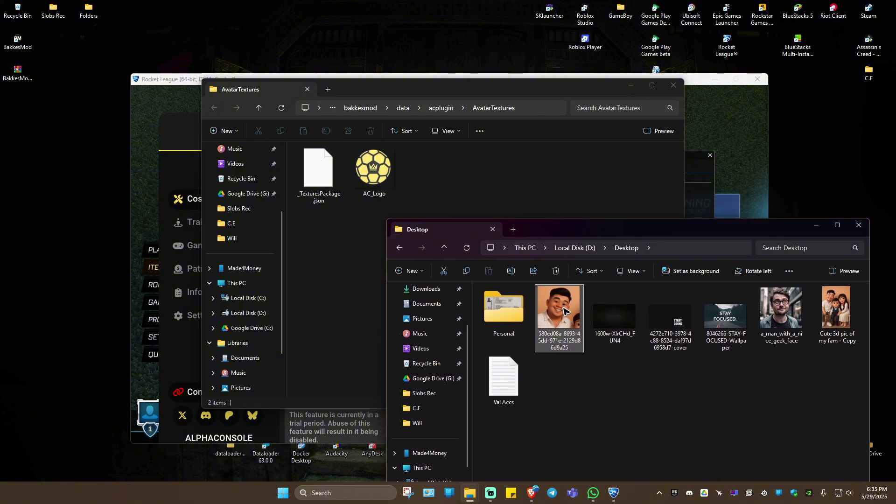
{"action": "left_click_drag", "start_coordinate": [565, 313], "coordinate": [485, 177]}
{"action": "left_click", "coordinate": [858, 225]}
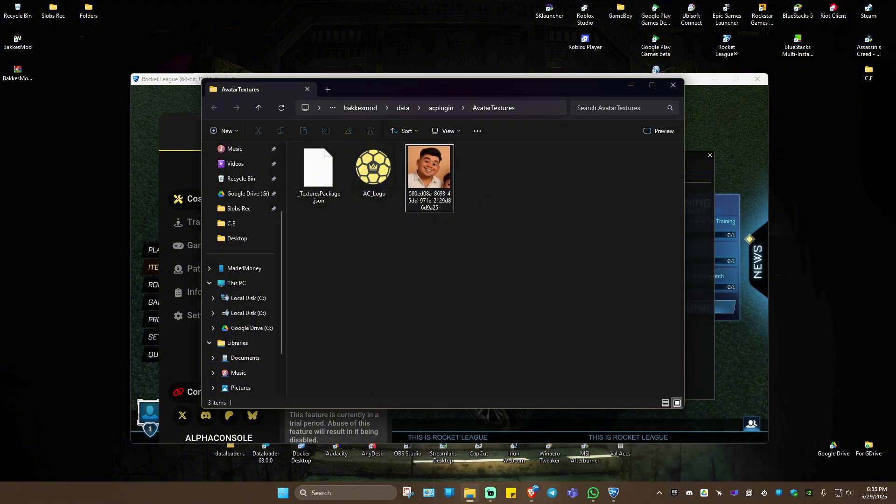
{"action": "left_click", "coordinate": [532, 492]}
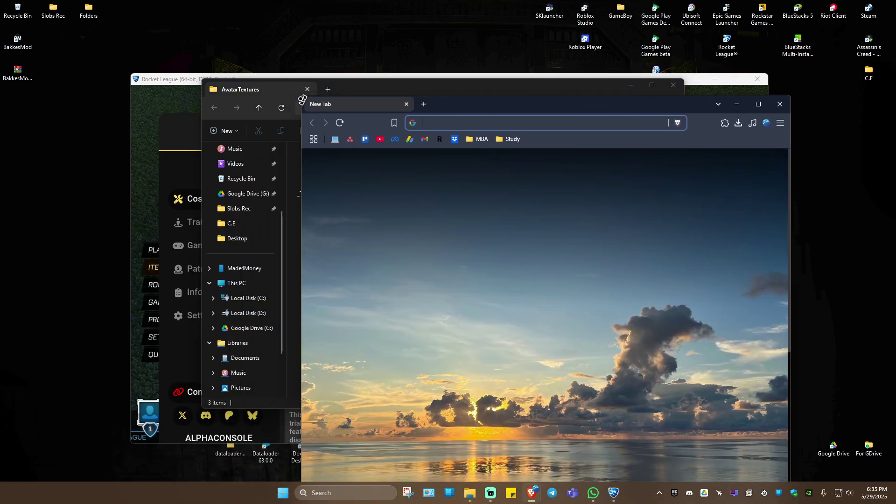
Step: Resize and reposition the browser, then web-search 'shrink picture'
{"action": "left_click_drag", "start_coordinate": [301, 99], "coordinate": [406, 252]}
{"action": "left_click_drag", "start_coordinate": [586, 262], "coordinate": [681, 117]}
{"action": "left_click", "coordinate": [650, 128]}
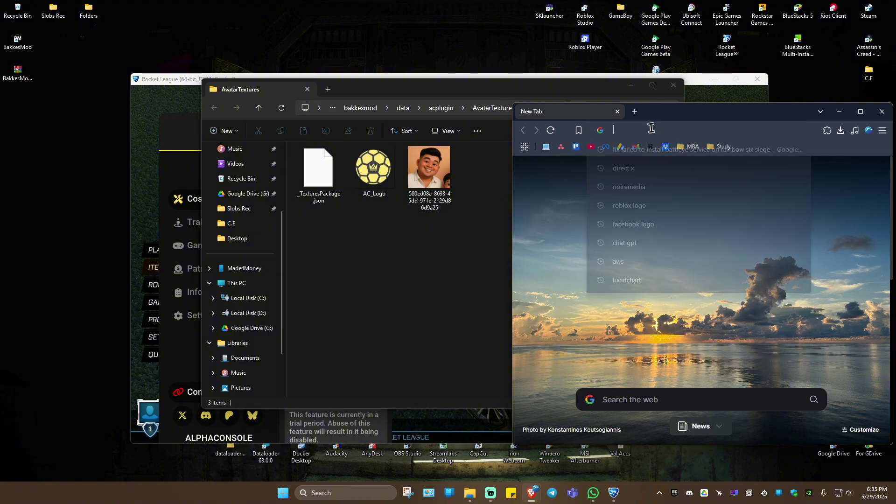
{"action": "type", "text": "shrink "}
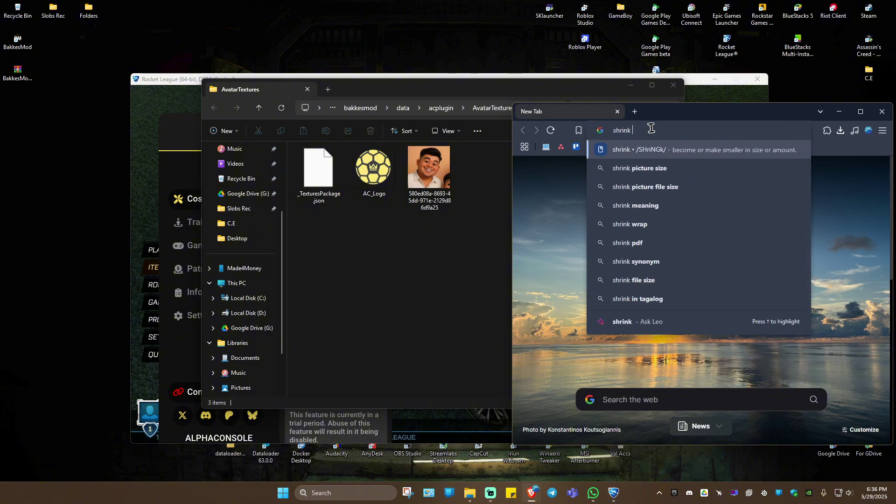
{"action": "type", "text": "picture"}
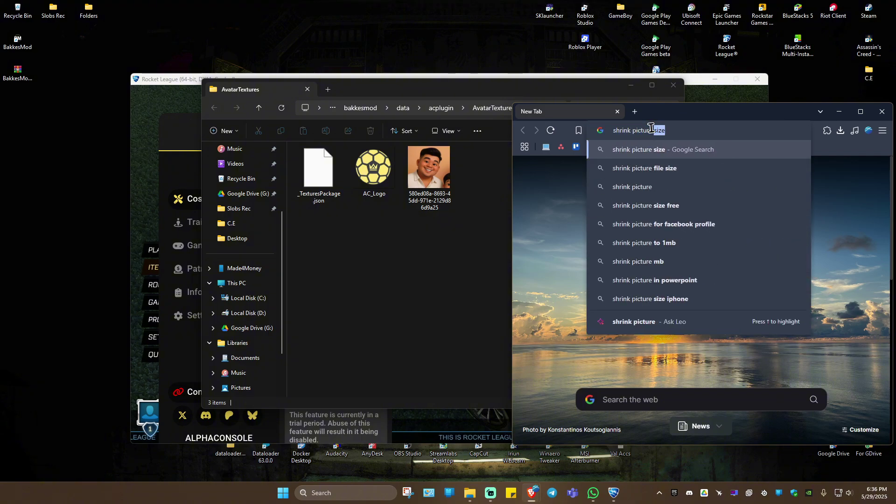
{"action": "key", "text": "Return"}
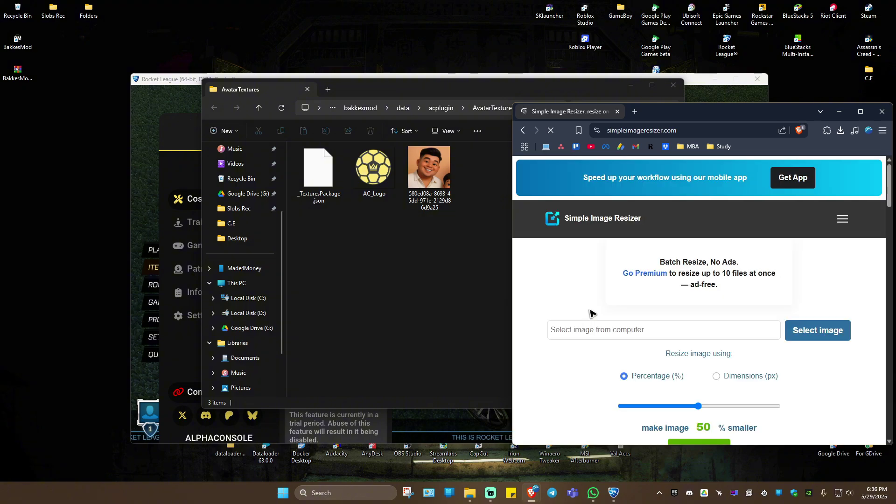
Step: Load the face photo into Simple Image Resizer using the copied AvatarTextures folder path
{"action": "left_click", "coordinate": [824, 283]}
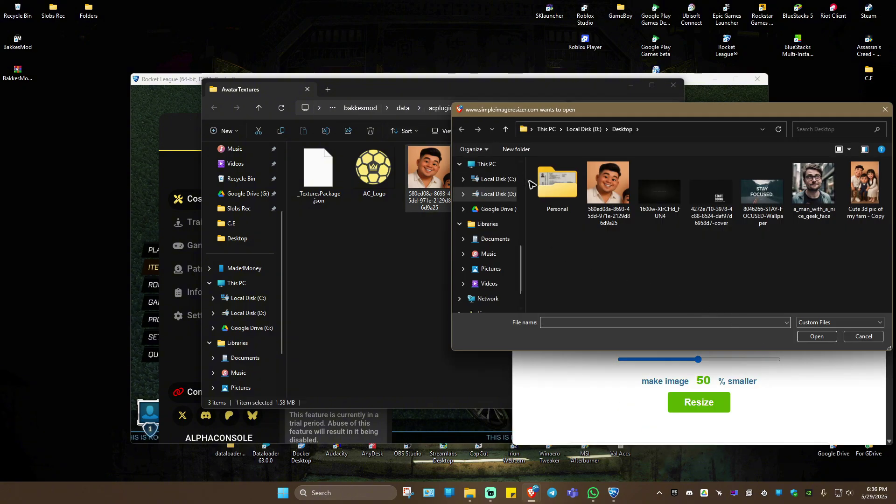
{"action": "key", "text": "alt+Tab"}
{"action": "key", "text": "alt+d"}
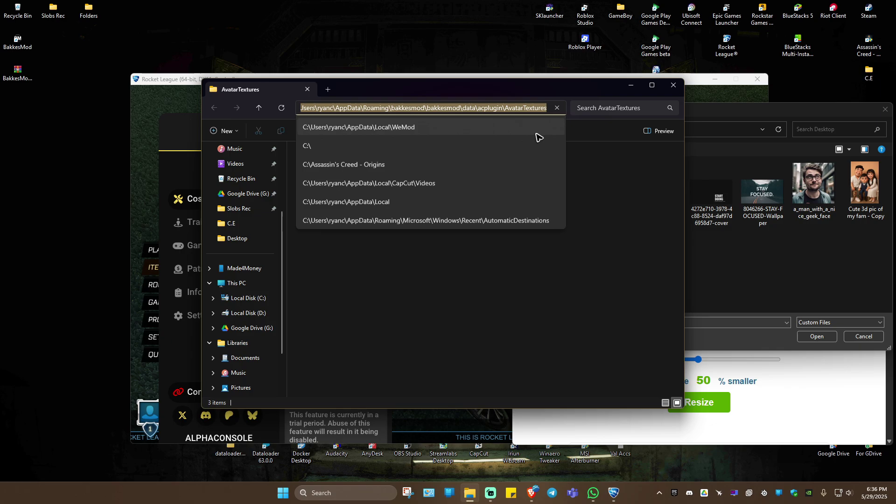
{"action": "right_click", "coordinate": [534, 108]}
{"action": "left_click", "coordinate": [555, 132]}
{"action": "left_click", "coordinate": [736, 117]}
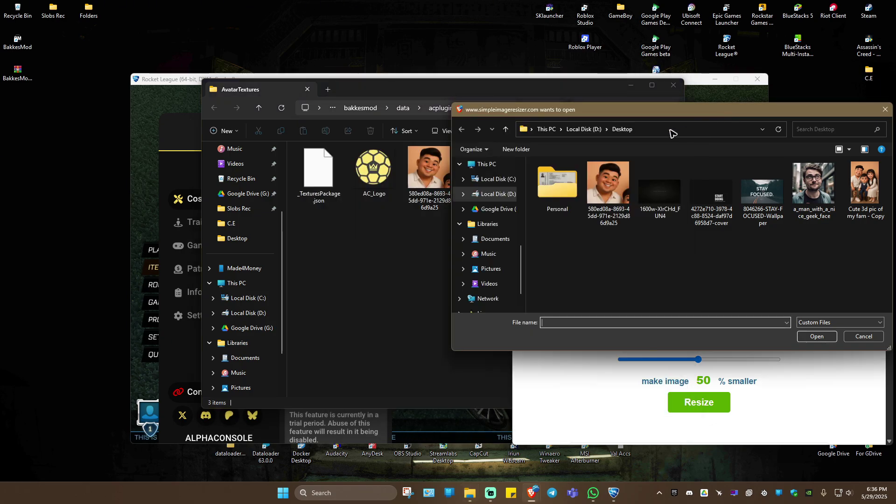
{"action": "left_click", "coordinate": [647, 130]}
{"action": "key", "text": "ctrl+v"}
{"action": "key", "text": "Return"}
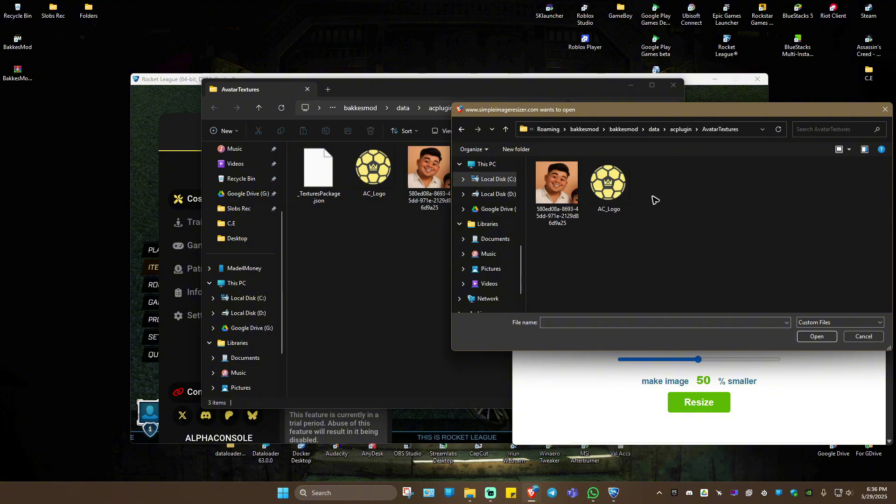
{"action": "left_click", "coordinate": [579, 204]}
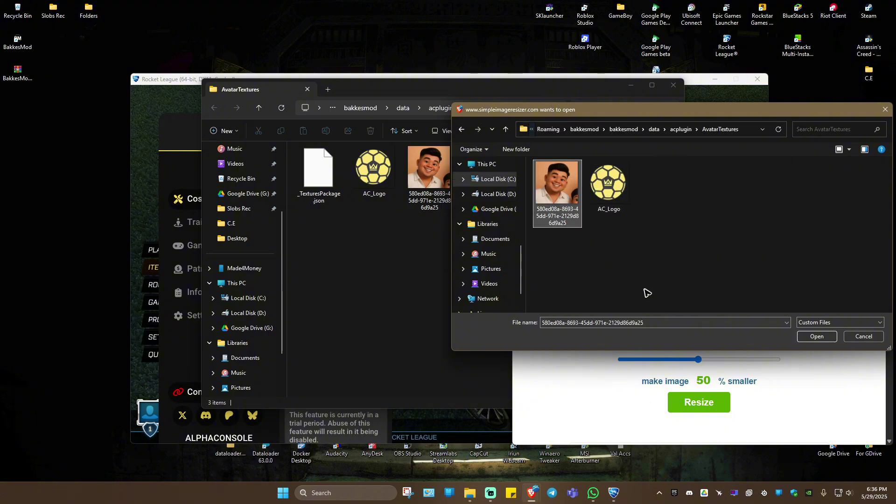
{"action": "left_click", "coordinate": [816, 337]}
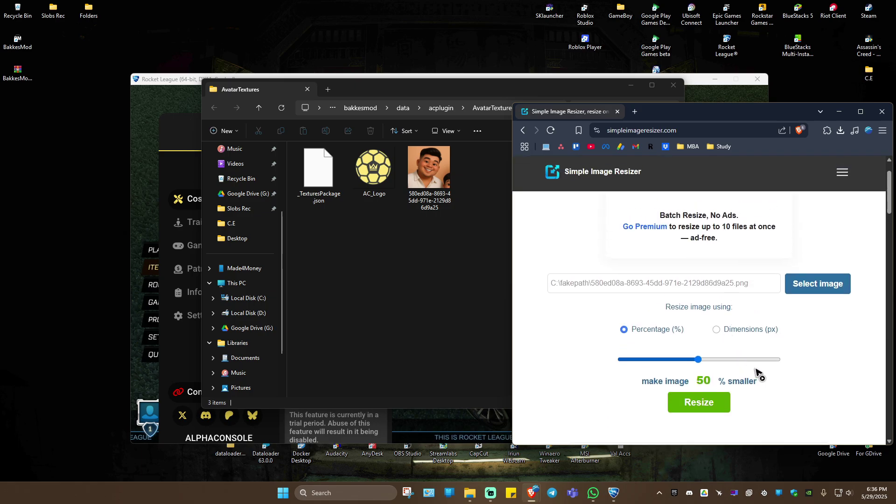
Step: Resize the photo to 400 × 400 px and save the optimized PNG to the Desktop
{"action": "left_click", "coordinate": [717, 329]}
{"action": "scroll", "coordinate": [590, 333], "scroll_direction": "down", "scroll_amount": 1}
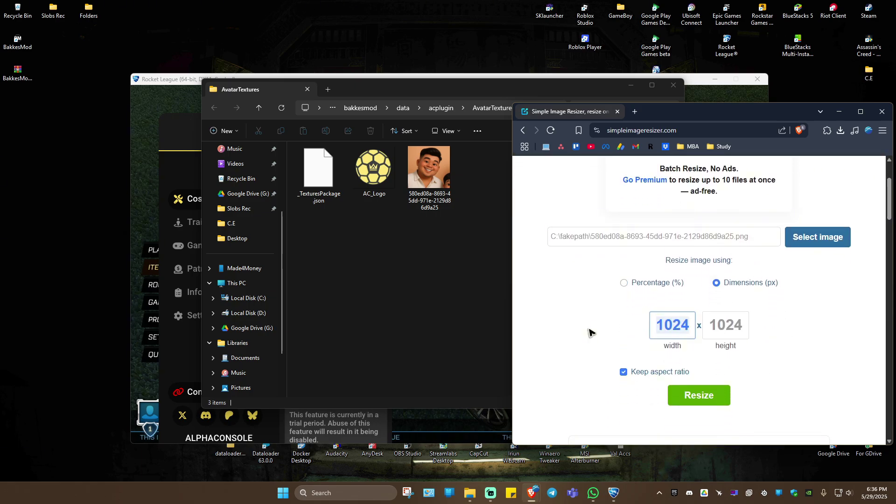
{"action": "type", "text": "400"}
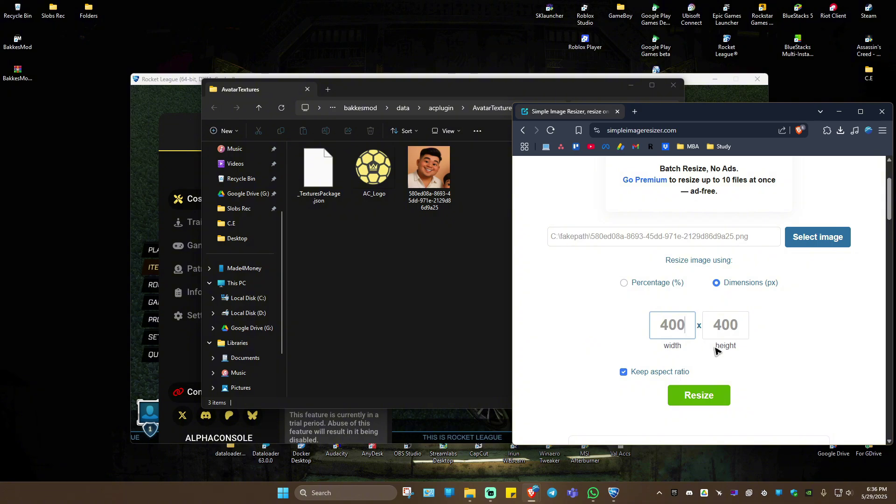
{"action": "left_click", "coordinate": [710, 398]}
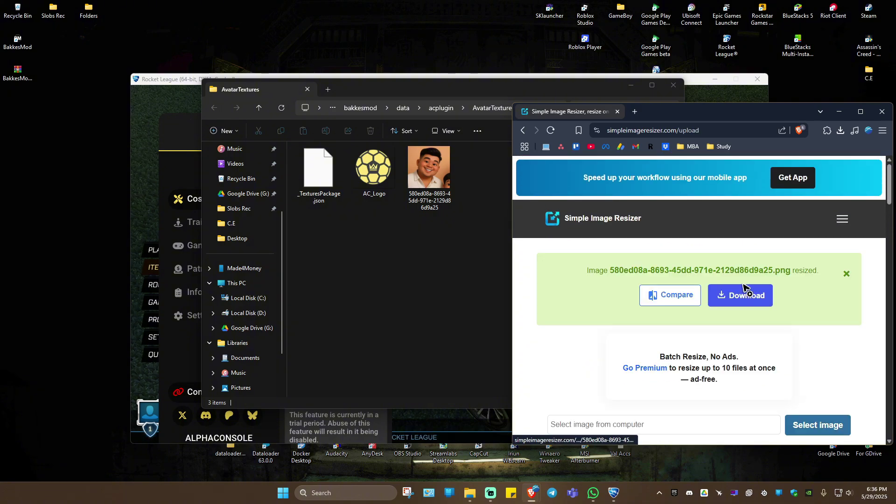
{"action": "left_click", "coordinate": [745, 295]}
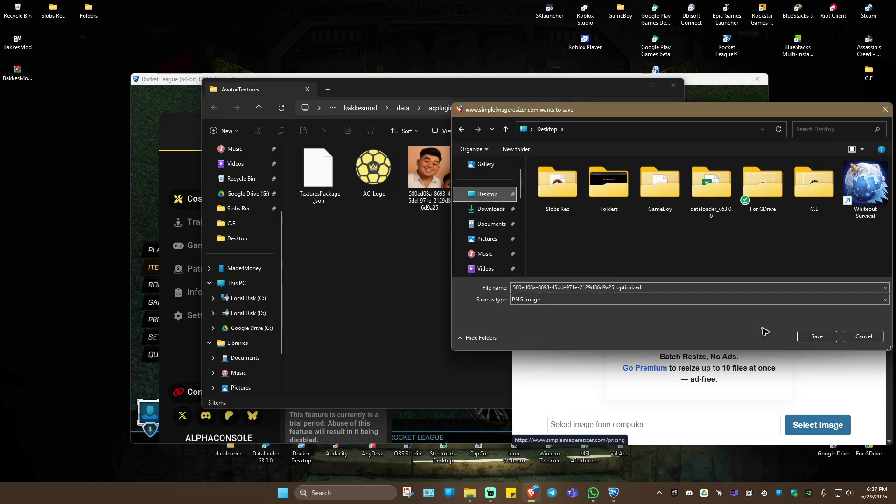
{"action": "left_click", "coordinate": [814, 335]}
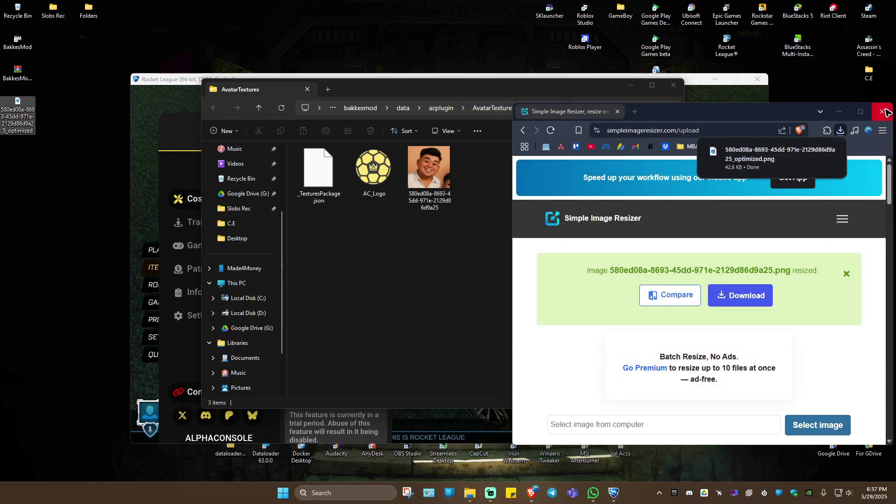
Step: Close the browser and delete the original face photo from AvatarTextures
{"action": "left_click", "coordinate": [886, 112]}
{"action": "left_click", "coordinate": [533, 298]}
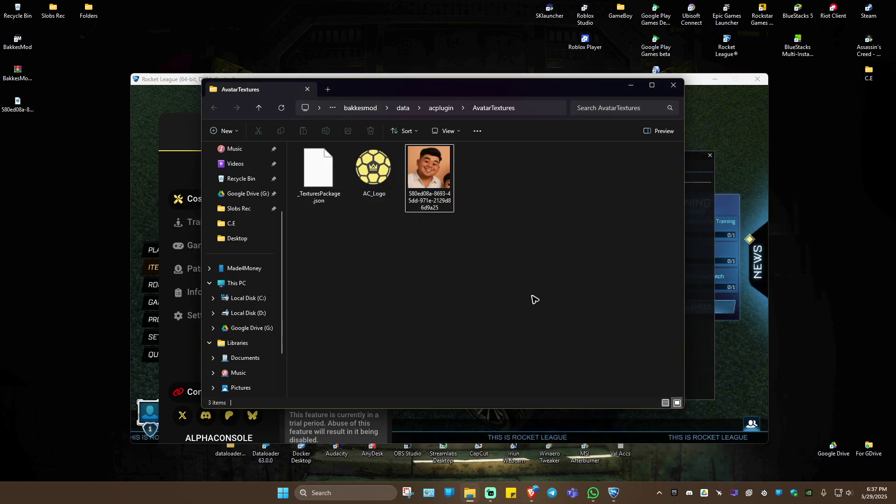
{"action": "left_click_drag", "start_coordinate": [498, 294], "coordinate": [431, 176]}
{"action": "key", "text": "Delete"}
Step: Move the resized photo from the Desktop into AvatarTextures and rename it MyProfile
{"action": "left_click_drag", "start_coordinate": [18, 104], "coordinate": [369, 181]}
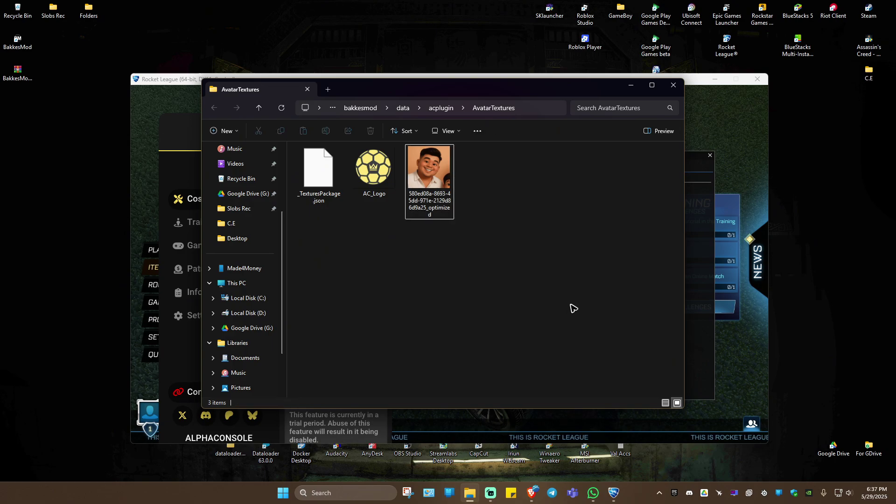
{"action": "right_click", "coordinate": [437, 154]}
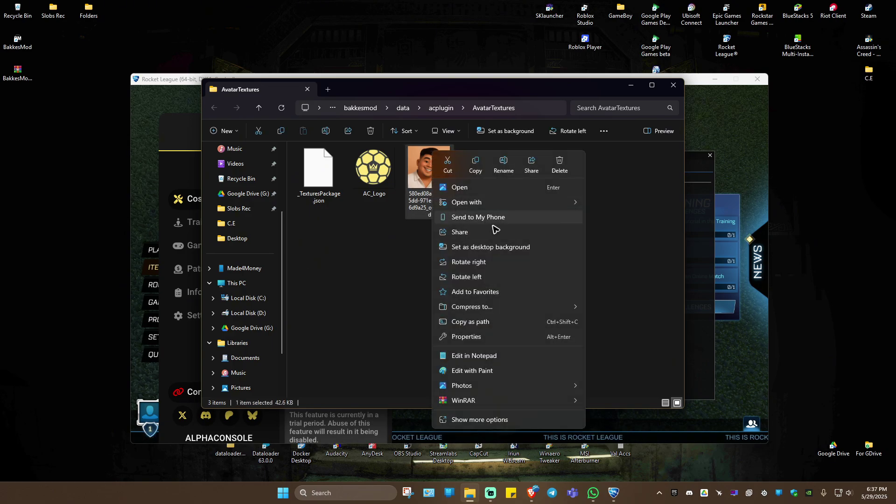
{"action": "left_click", "coordinate": [507, 167]}
{"action": "type", "text": "MyProfile"}
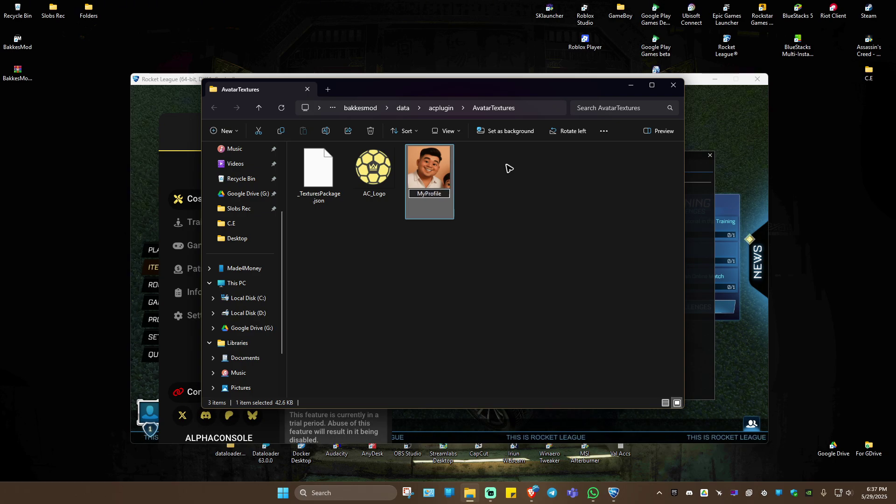
{"action": "left_click", "coordinate": [510, 169]}
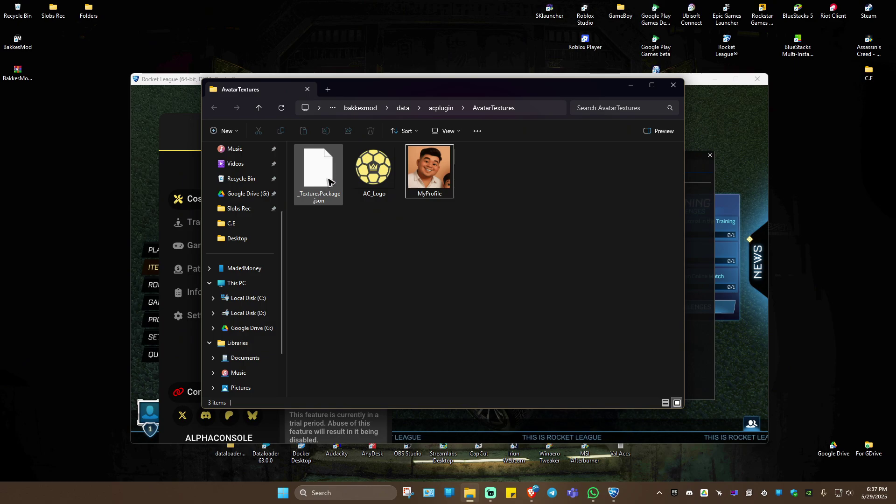
Step: Duplicate _TexturesPackage.json and rename the copy '_TexturesPackage - MyProfile.json'
{"action": "left_click", "coordinate": [326, 195]}
{"action": "right_click", "coordinate": [322, 187]}
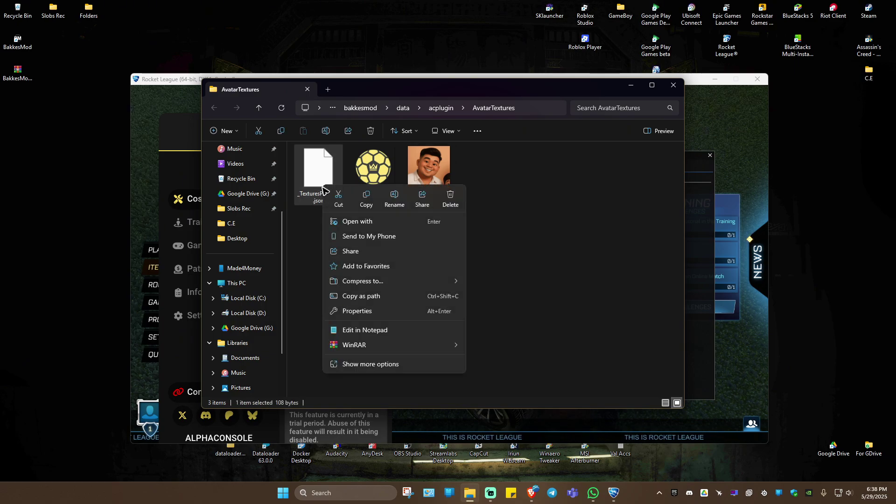
{"action": "left_click", "coordinate": [366, 196]}
{"action": "right_click", "coordinate": [529, 242]}
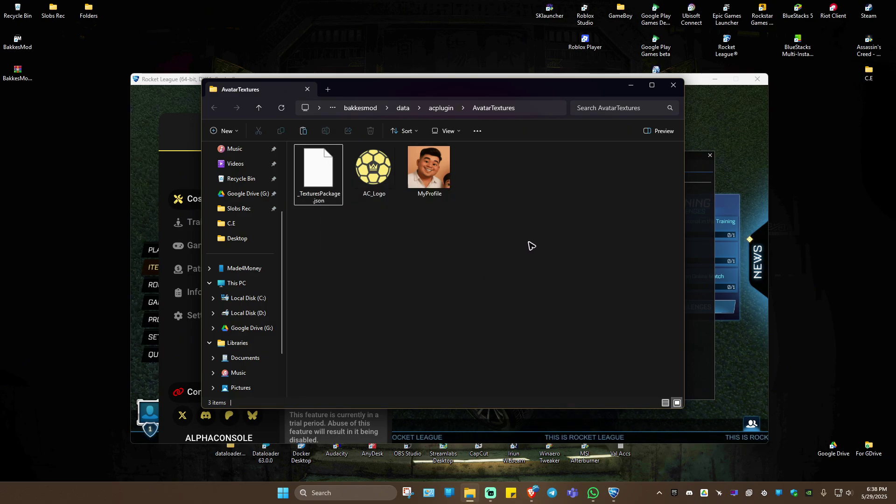
{"action": "left_click", "coordinate": [544, 262]}
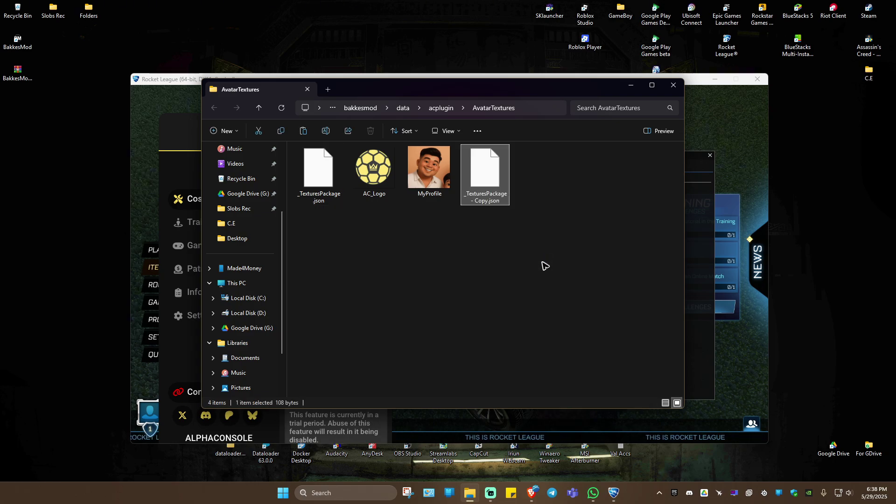
{"action": "right_click", "coordinate": [490, 181]}
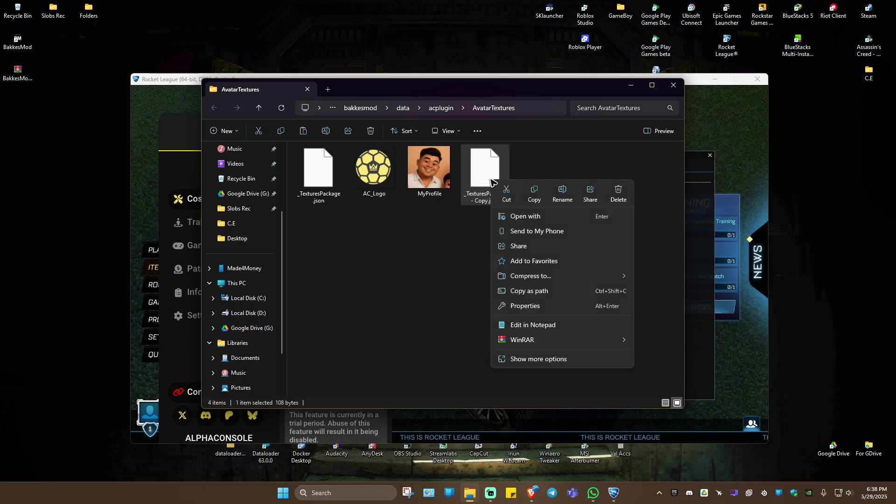
{"action": "left_click", "coordinate": [562, 193]}
{"action": "left_click", "coordinate": [483, 201]}
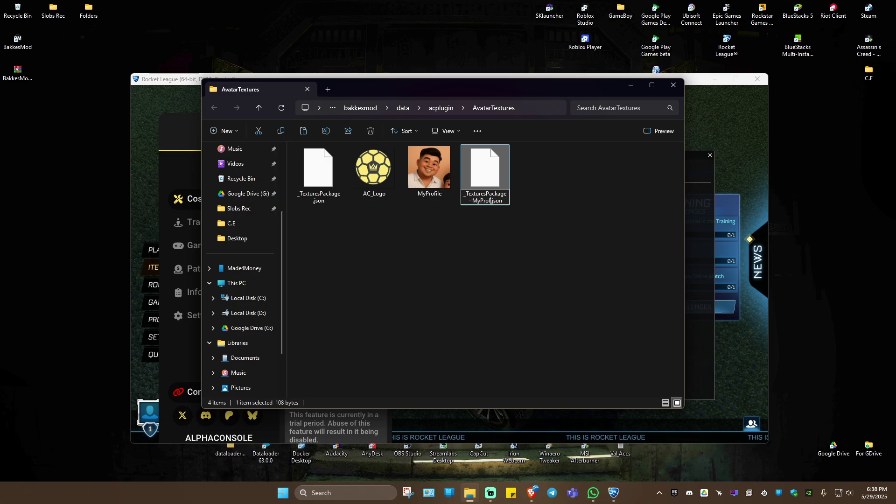
{"action": "key", "text": "Return"}
Step: Open the duplicated MyProfile texture JSON in Notepad, just this once
{"action": "right_click", "coordinate": [490, 179]}
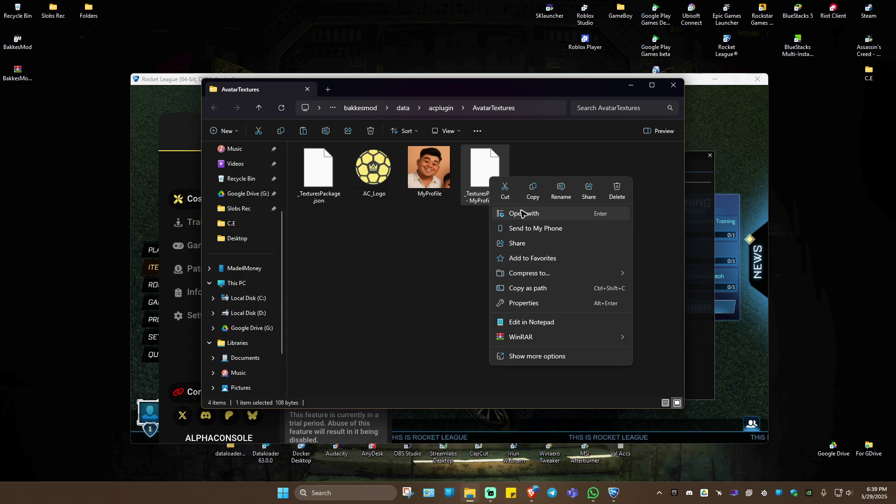
{"action": "left_click", "coordinate": [543, 217]}
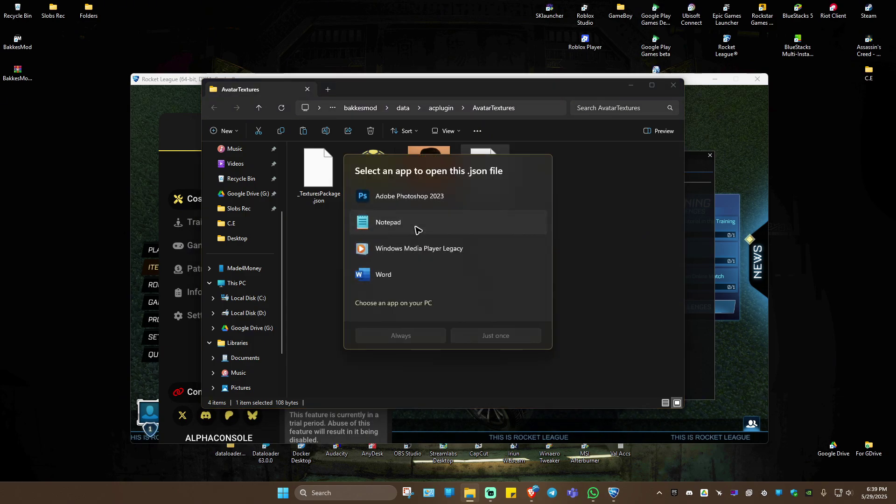
{"action": "left_click", "coordinate": [416, 228]}
{"action": "left_click", "coordinate": [495, 336]}
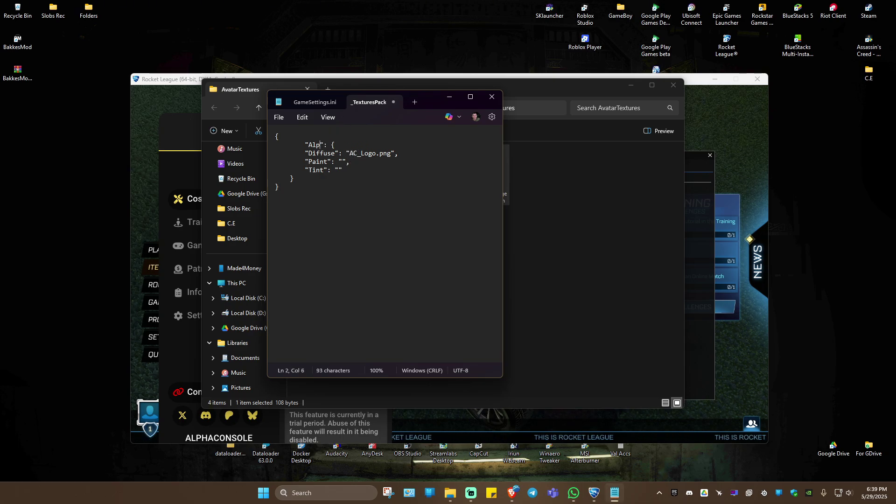
Step: Rename the texture entry key to MyProfile1 and move Notepad beside the folder files
{"action": "type", "text": "MyProfi"}
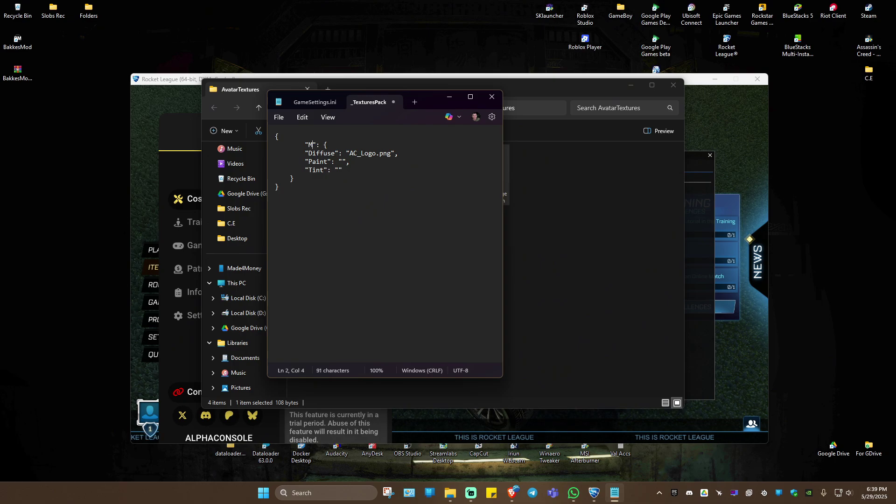
{"action": "type", "text": "le1"}
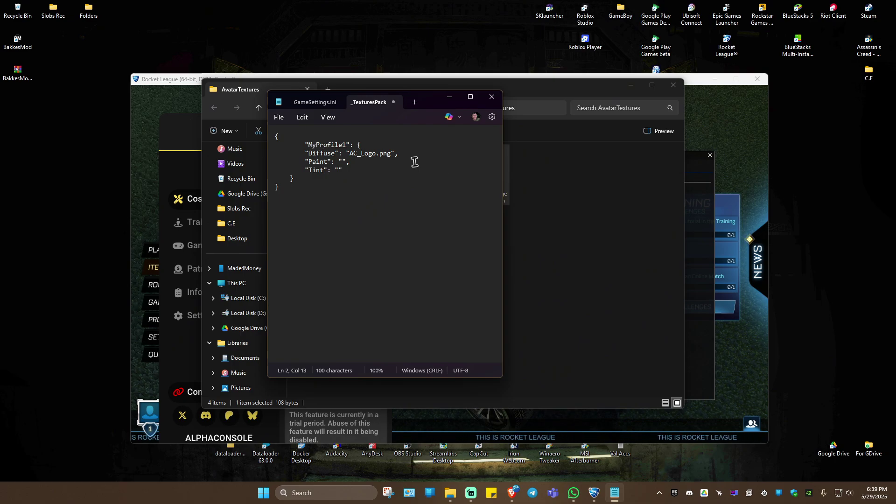
{"action": "left_click", "coordinate": [360, 153]}
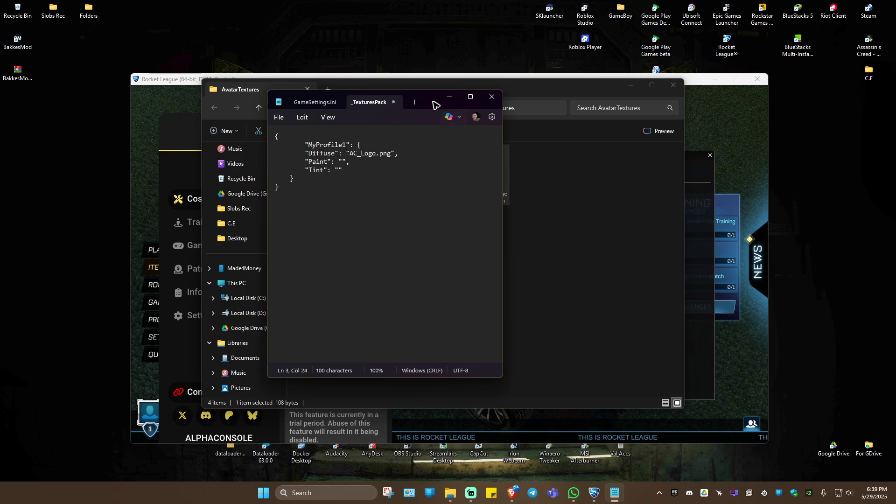
{"action": "left_click_drag", "start_coordinate": [435, 104], "coordinate": [643, 236]}
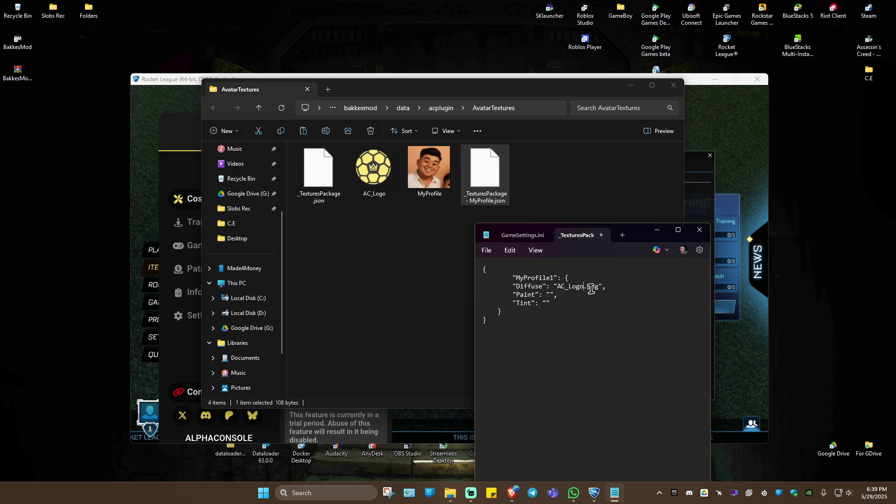
Step: Confirm in the MyProfile image's Properties that it is a PNG file
{"action": "right_click", "coordinate": [430, 170]}
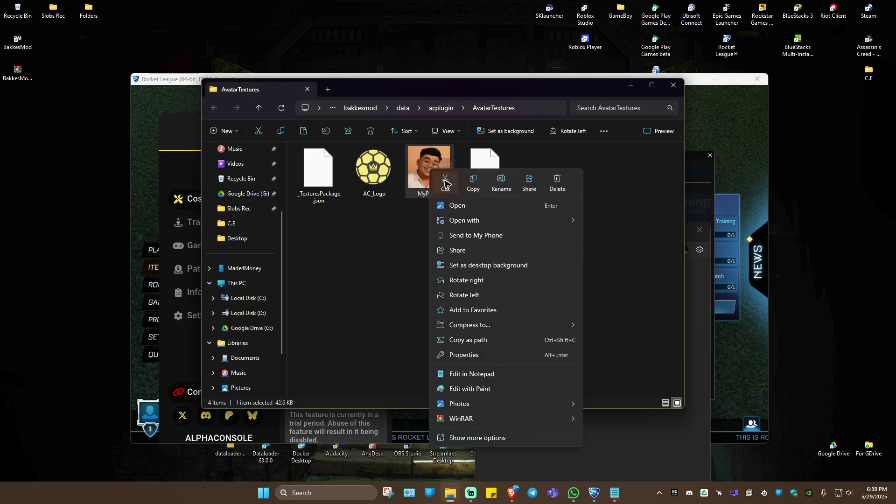
{"action": "left_click", "coordinate": [475, 354]}
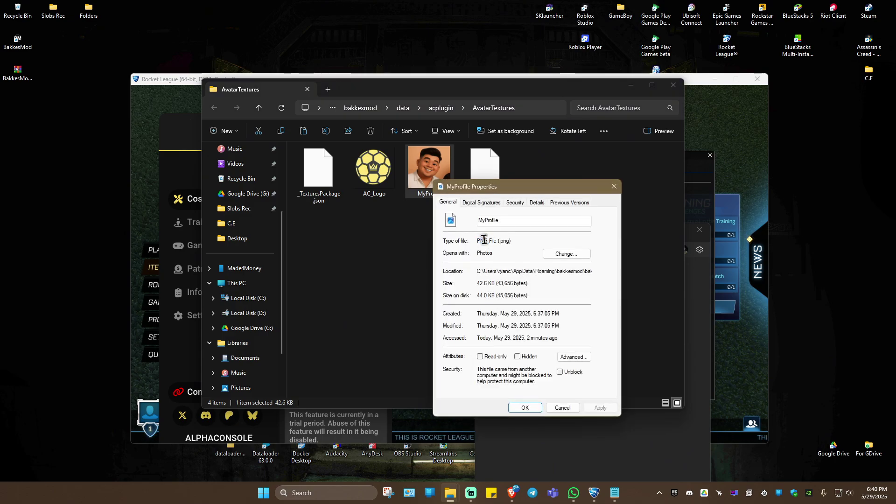
{"action": "key", "text": "Escape"}
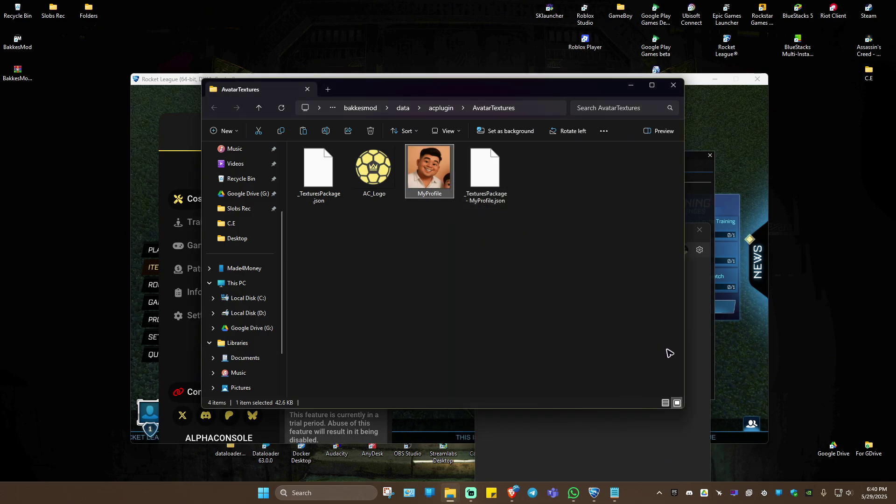
Step: Change the Diffuse value from AC_Logo.png to MyProfile.png, save the JSON, and close Notepad
{"action": "left_click", "coordinate": [697, 345]}
{"action": "left_click_drag", "start_coordinate": [630, 233], "coordinate": [685, 152]}
{"action": "left_click", "coordinate": [640, 206]}
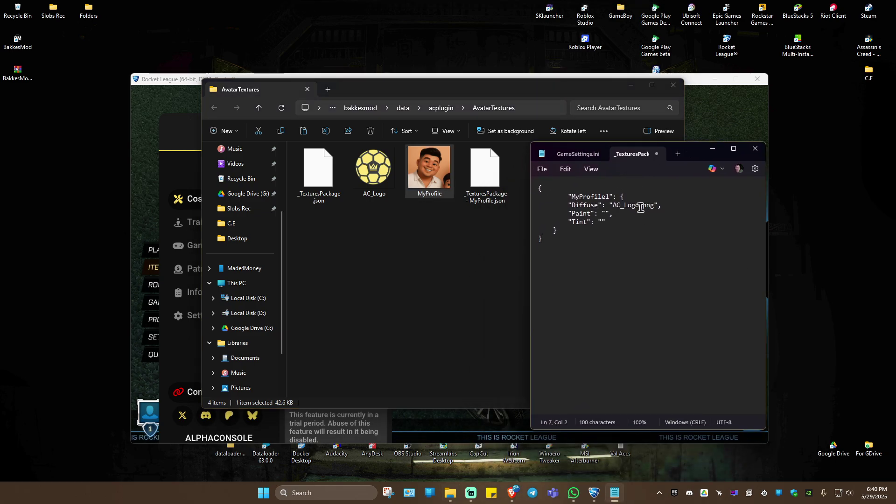
{"action": "key", "text": "BackSpace"}
{"action": "key", "text": "BackSpace"}
{"action": "key", "text": "BackSpace"}
{"action": "key", "text": "BackSpace"}
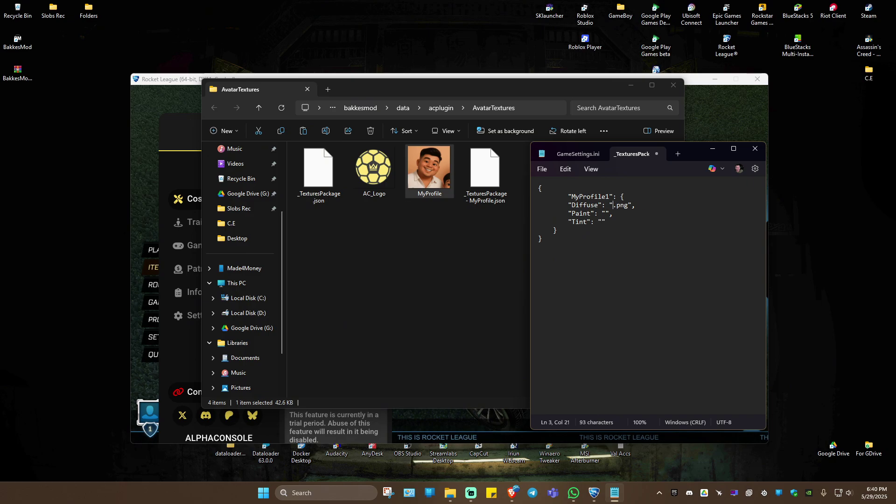
{"action": "type", "text": "MyProfile"}
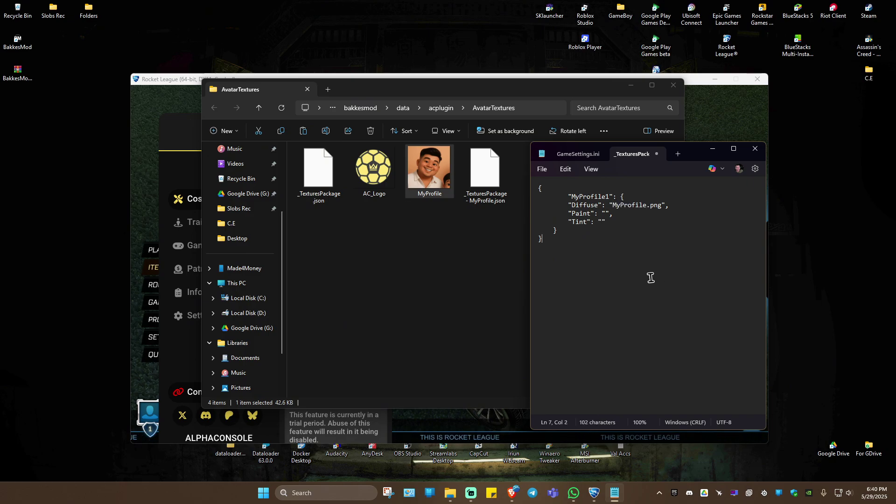
{"action": "left_click", "coordinate": [543, 171]}
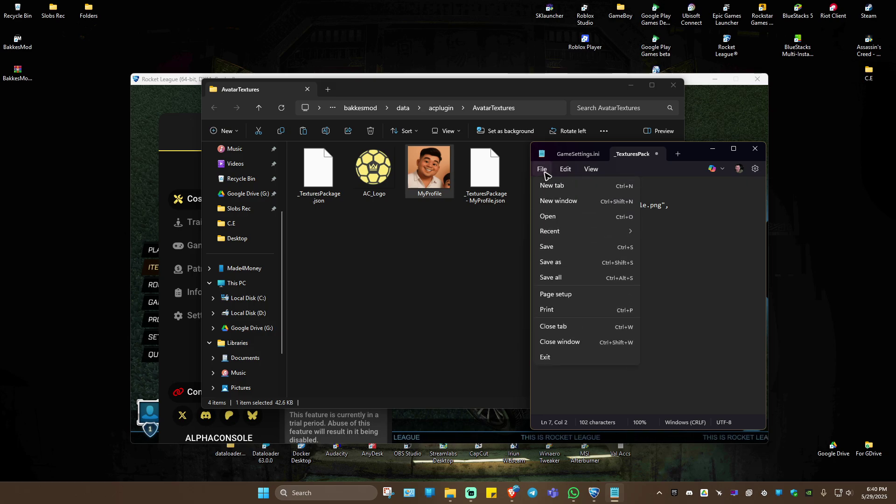
{"action": "left_click", "coordinate": [557, 247]}
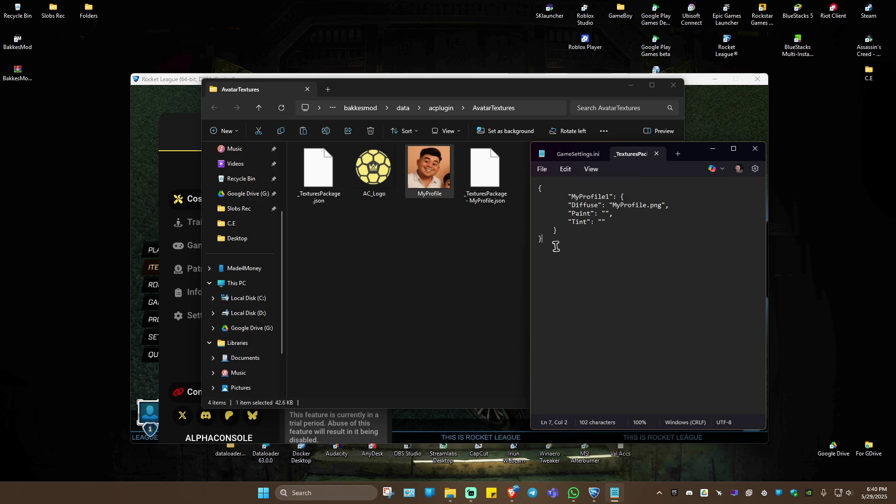
{"action": "left_click", "coordinate": [763, 148]}
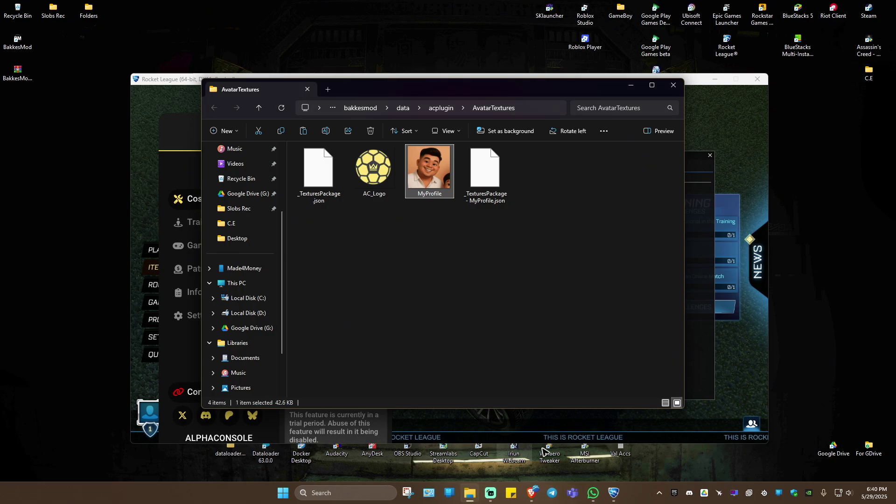
Step: Check that Avatar Textures lacks MyProfile, close AlphaConsole and BakkesMod panels, and exit Rocket League
{"action": "left_click", "coordinate": [630, 87]}
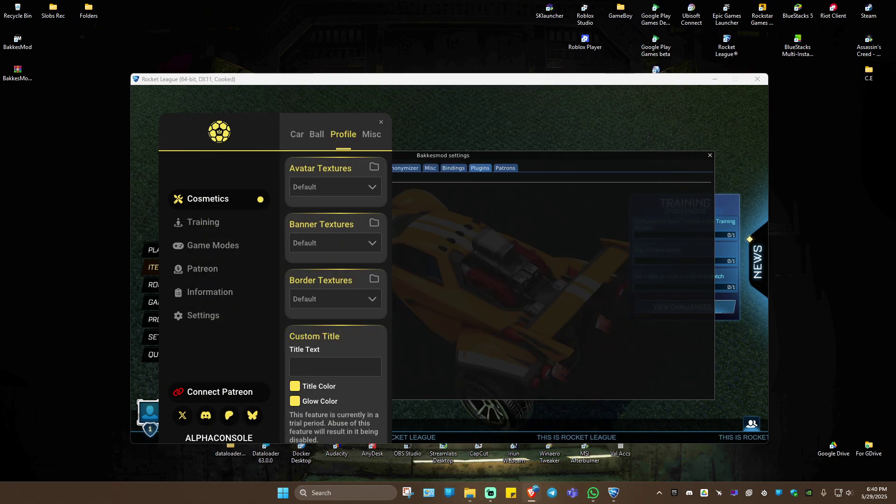
{"action": "left_click", "coordinate": [363, 187]}
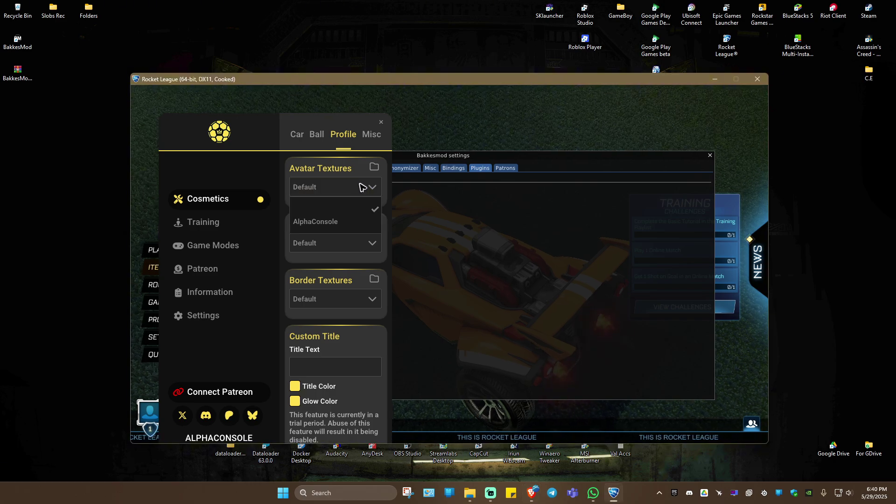
{"action": "left_click", "coordinate": [341, 214]}
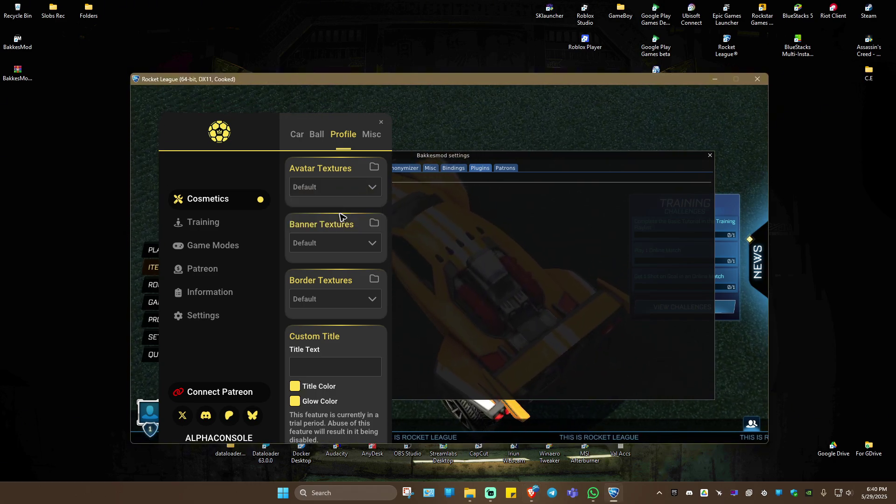
{"action": "left_click", "coordinate": [381, 125]}
{"action": "left_click", "coordinate": [709, 157]}
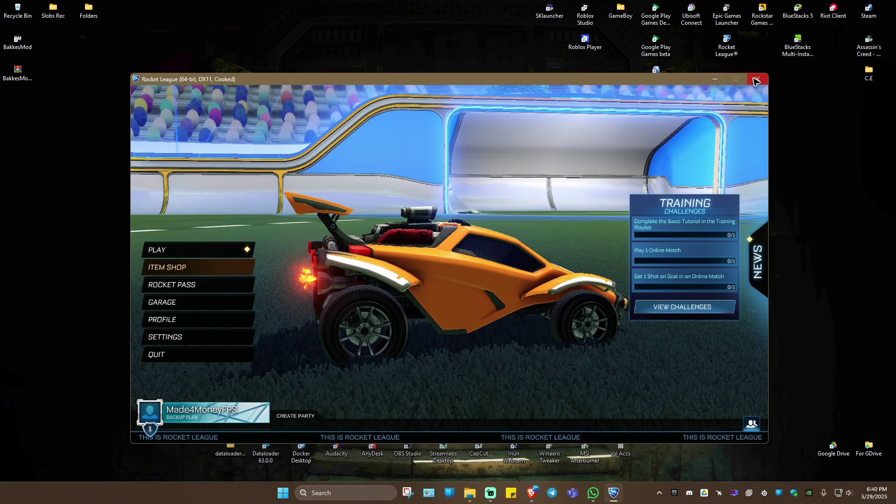
{"action": "left_click", "coordinate": [755, 80]}
Step: Refresh the Windows desktop
{"action": "right_click", "coordinate": [501, 162]}
{"action": "left_click", "coordinate": [528, 228]}
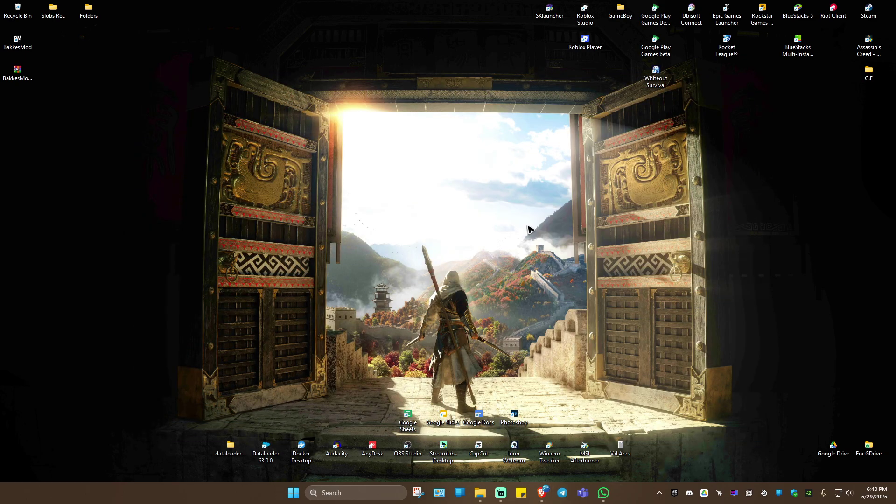
{"action": "right_click", "coordinate": [547, 195]}
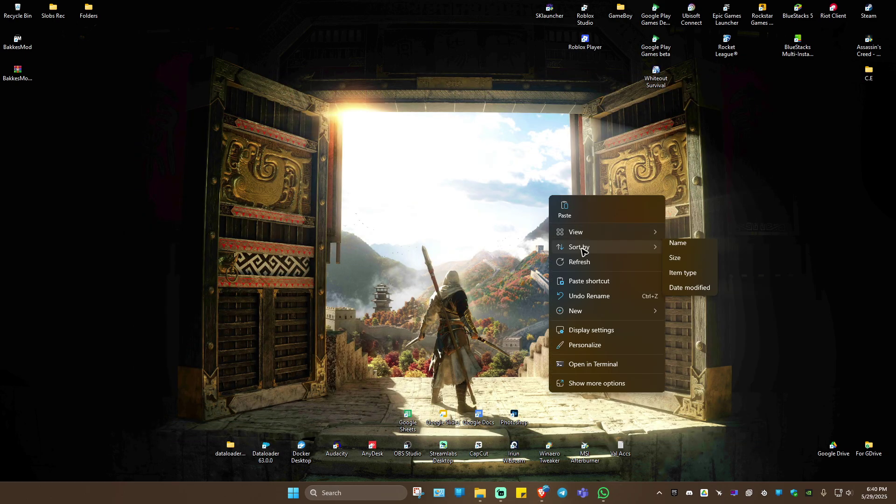
{"action": "left_click", "coordinate": [576, 261]}
Step: Place the BakkesMod and Rocket League shortcuts side by side, start the injector, and launch Rocket League
{"action": "left_click_drag", "start_coordinate": [17, 41], "coordinate": [620, 198]}
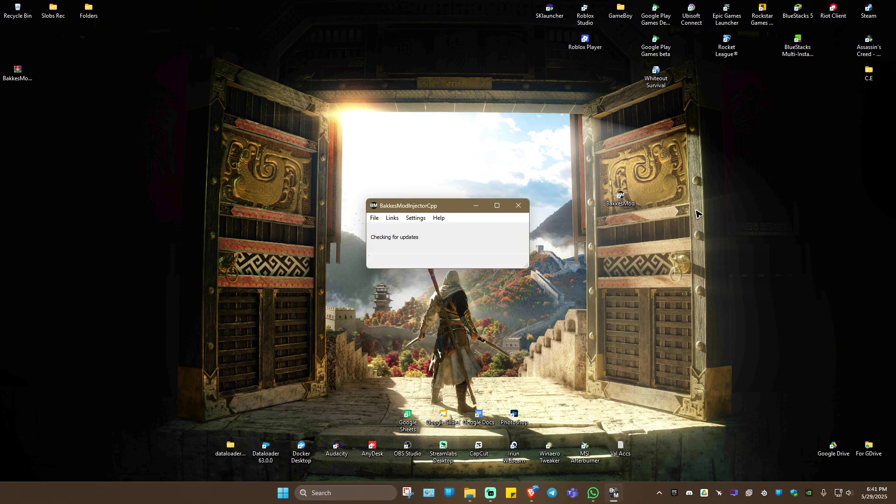
{"action": "left_click_drag", "start_coordinate": [726, 42], "coordinate": [656, 200]}
{"action": "left_click", "coordinate": [618, 270]}
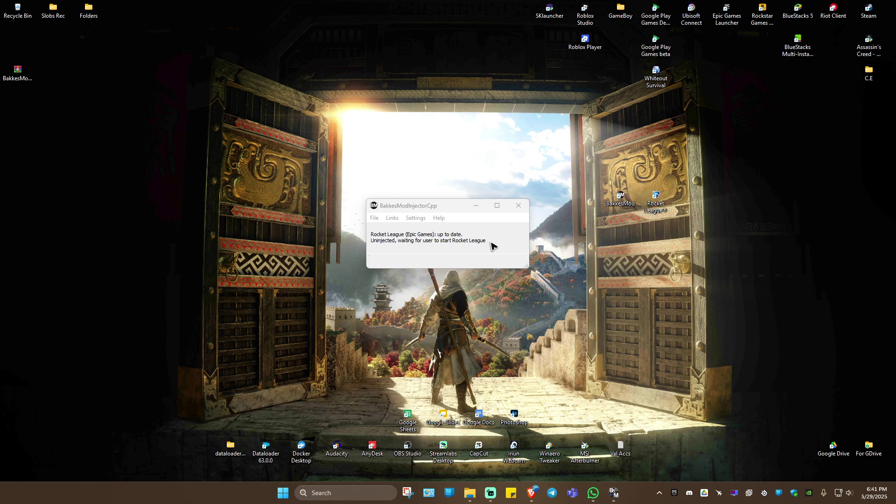
{"action": "double_click", "coordinate": [658, 203]}
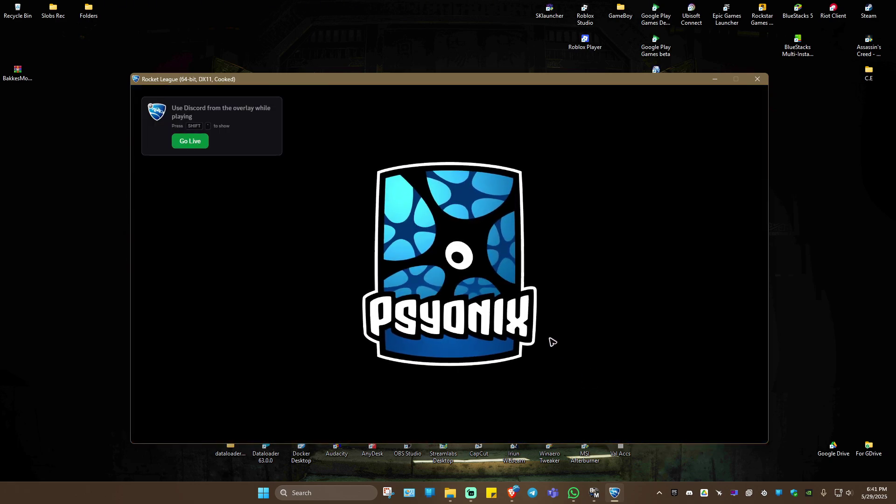
Step: Via Plugins > AlphaConsole, choose MyProfile1 as the Profile avatar texture and close the panel
{"action": "left_click", "coordinate": [536, 336]}
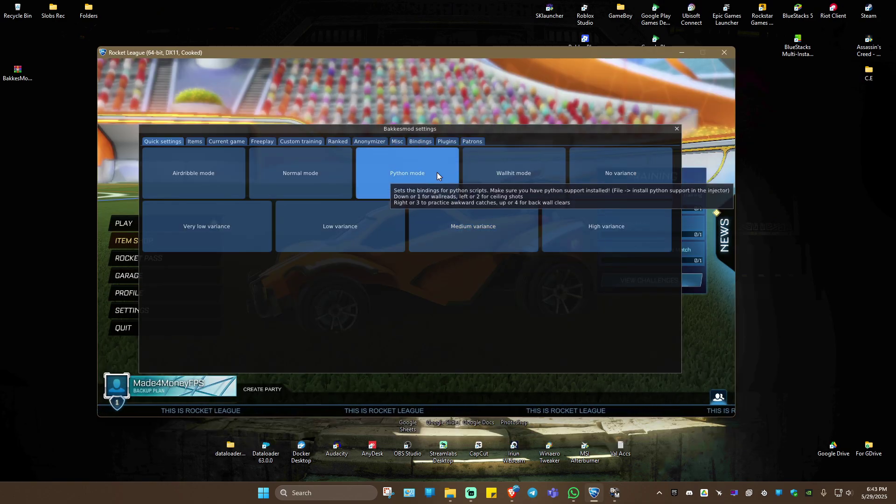
{"action": "left_click", "coordinate": [445, 141]}
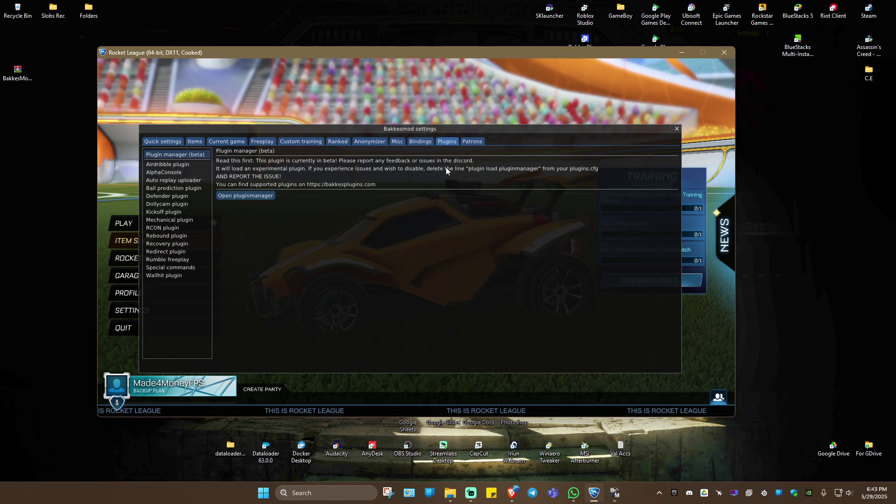
{"action": "left_click", "coordinate": [171, 173]}
{"action": "left_click", "coordinate": [254, 163]}
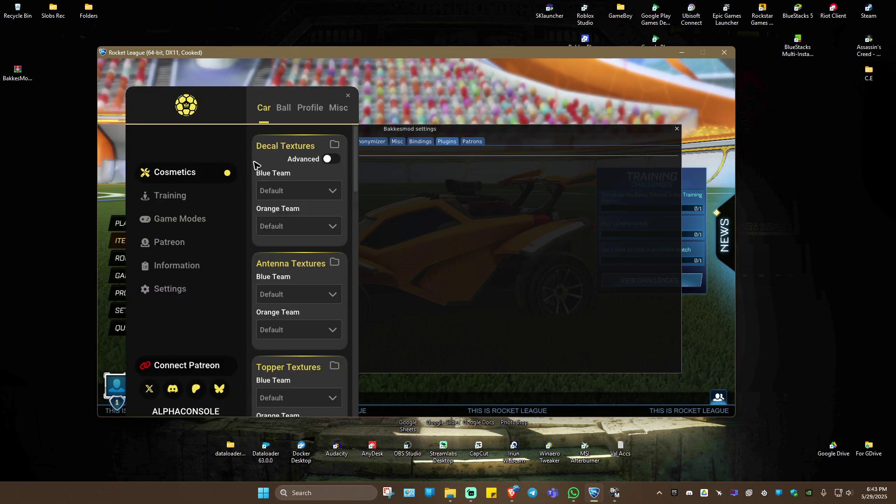
{"action": "left_click", "coordinate": [309, 108]}
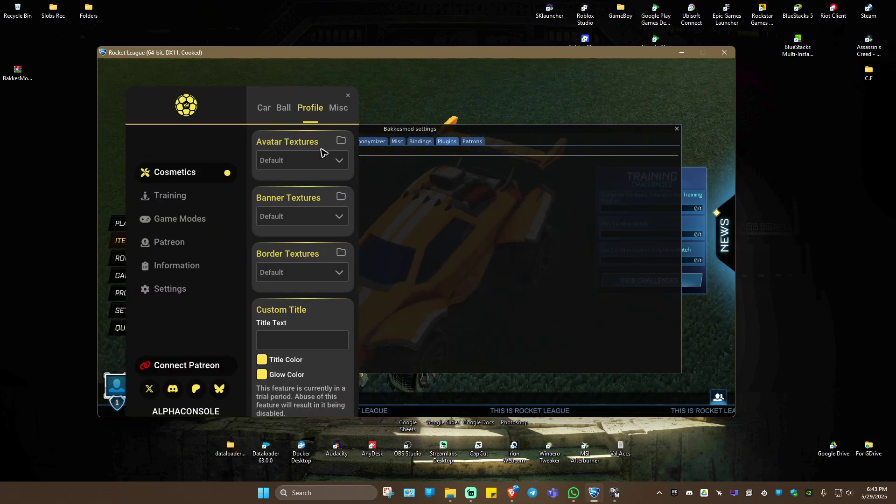
{"action": "left_click", "coordinate": [339, 160]}
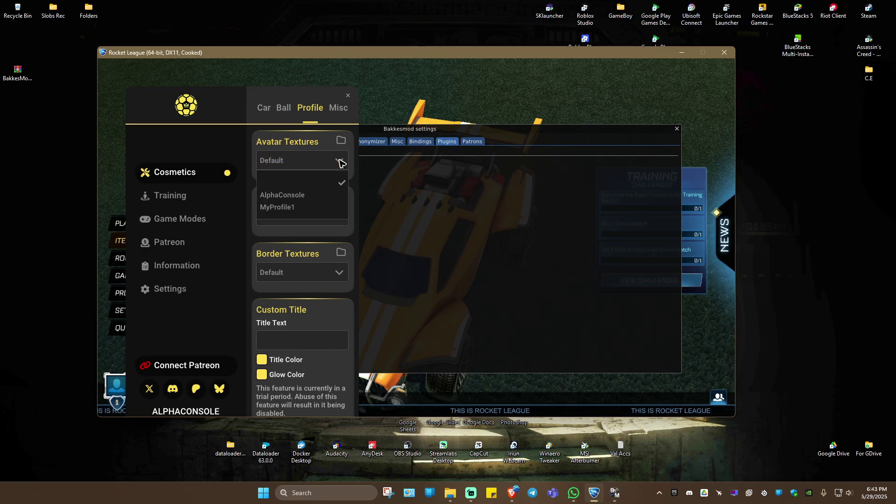
{"action": "left_click", "coordinate": [294, 207]}
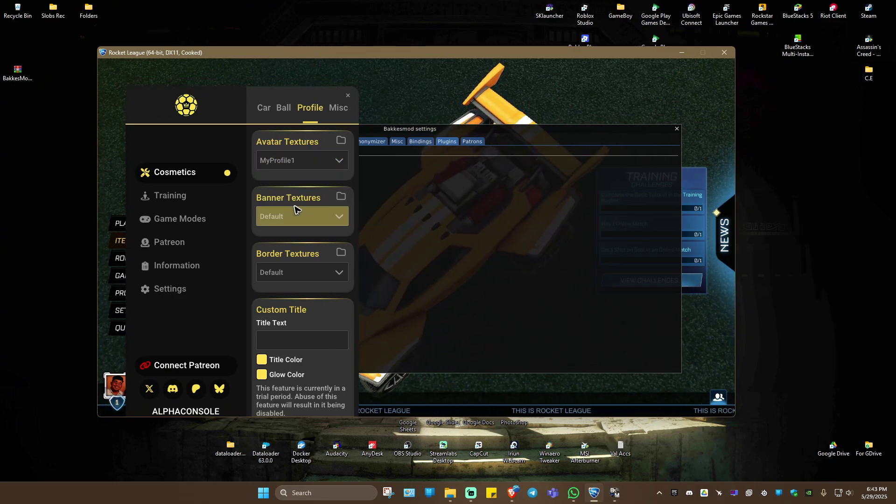
{"action": "left_click", "coordinate": [347, 95]}
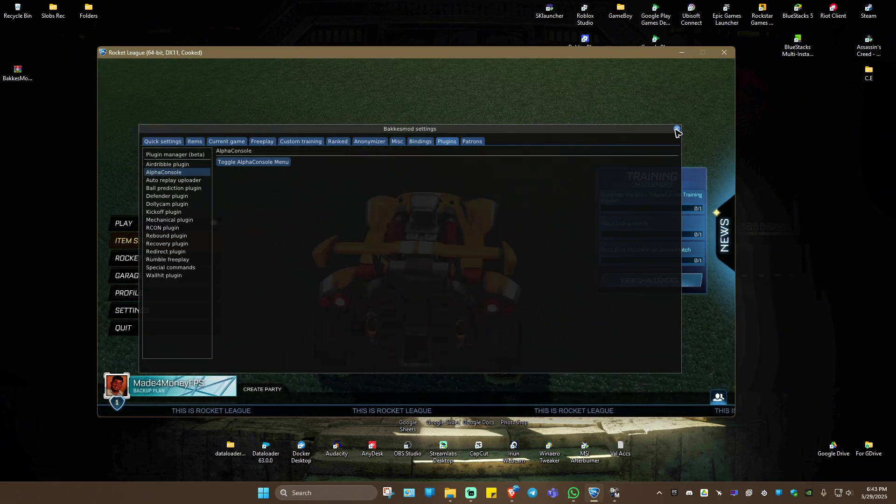